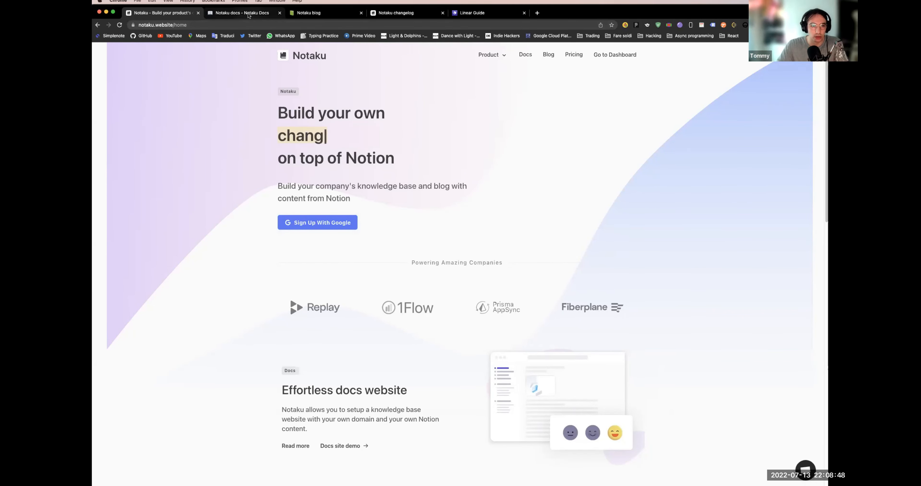
Step: Open the Notaku docs site and switch it to the light theme
{"action": "left_click", "coordinate": [244, 12]}
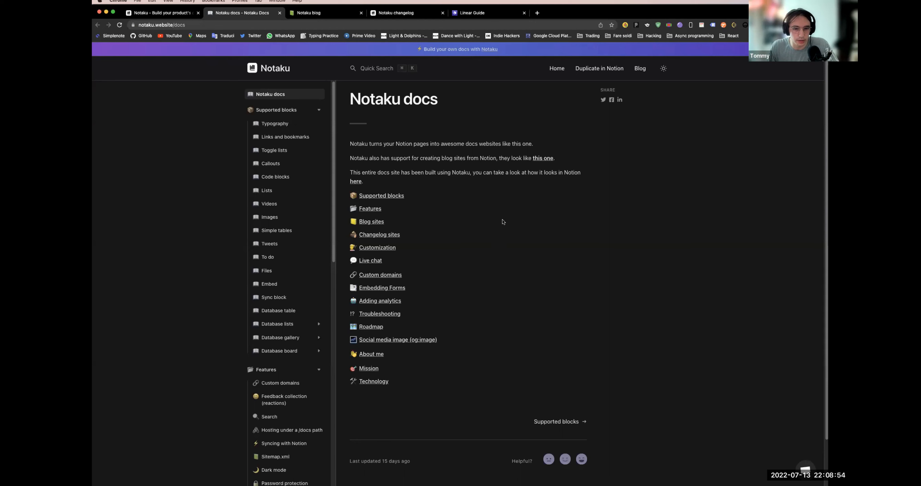
{"action": "left_click", "coordinate": [663, 70]}
{"action": "left_click", "coordinate": [662, 70]}
{"action": "left_click", "coordinate": [663, 70]}
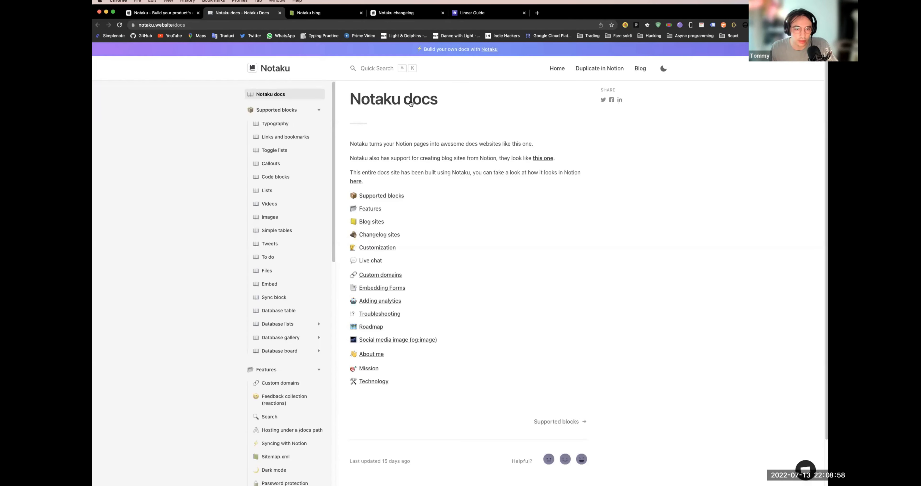
Step: Search the docs for "code", open the Code blocks page and look over its code samples
{"action": "left_click", "coordinate": [408, 72]}
{"action": "type", "text": "code"}
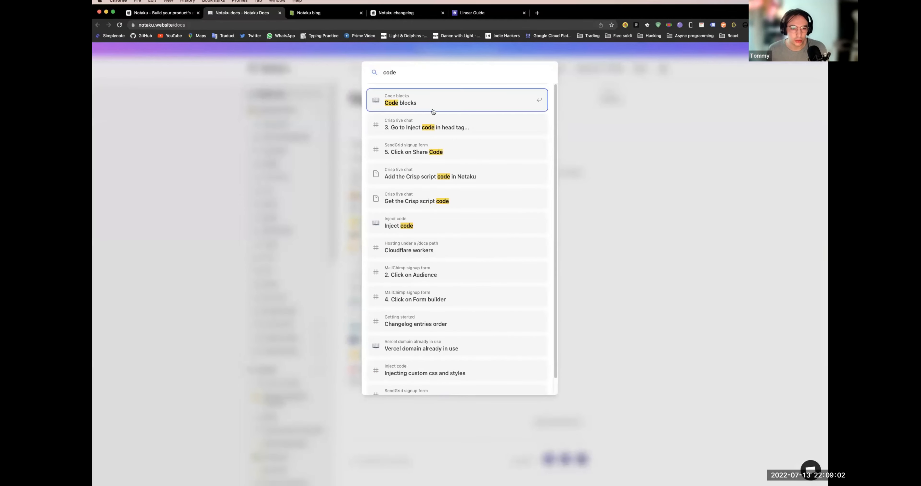
{"action": "left_click", "coordinate": [433, 111]}
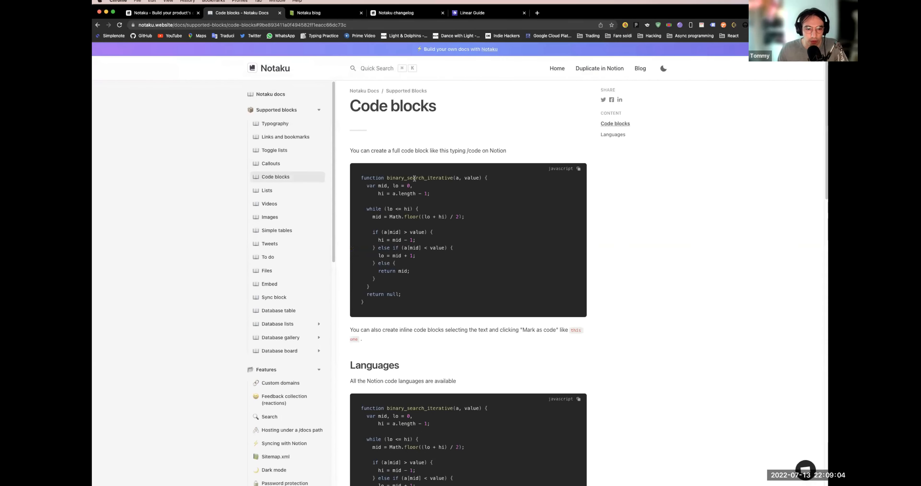
{"action": "left_click_drag", "start_coordinate": [366, 170], "coordinate": [454, 286]}
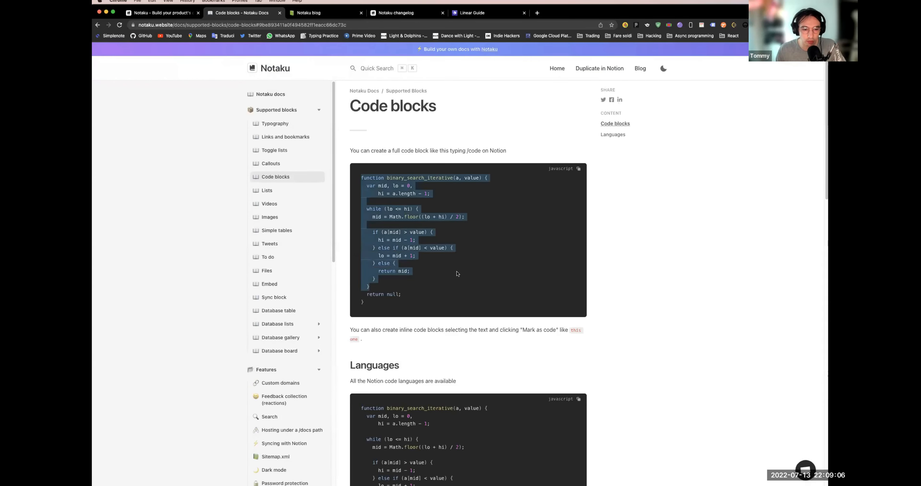
{"action": "scroll", "coordinate": [455, 276], "scroll_direction": "down", "scroll_amount": 8}
{"action": "scroll", "coordinate": [455, 278], "scroll_direction": "up", "scroll_amount": 10}
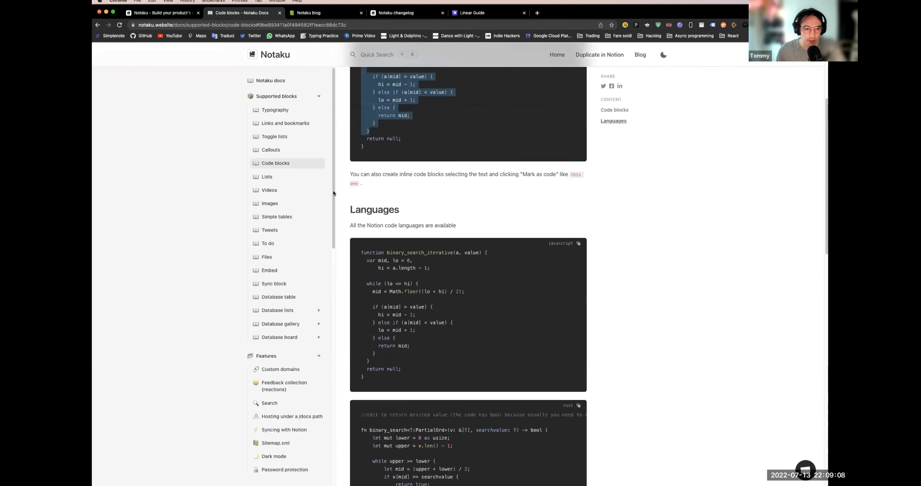
Step: Open the Callouts page and review the callout text and background colors
{"action": "left_click", "coordinate": [271, 163]}
{"action": "triple_click", "coordinate": [444, 216]}
{"action": "left_click", "coordinate": [555, 163]}
{"action": "scroll", "coordinate": [475, 214], "scroll_direction": "down", "scroll_amount": 15}
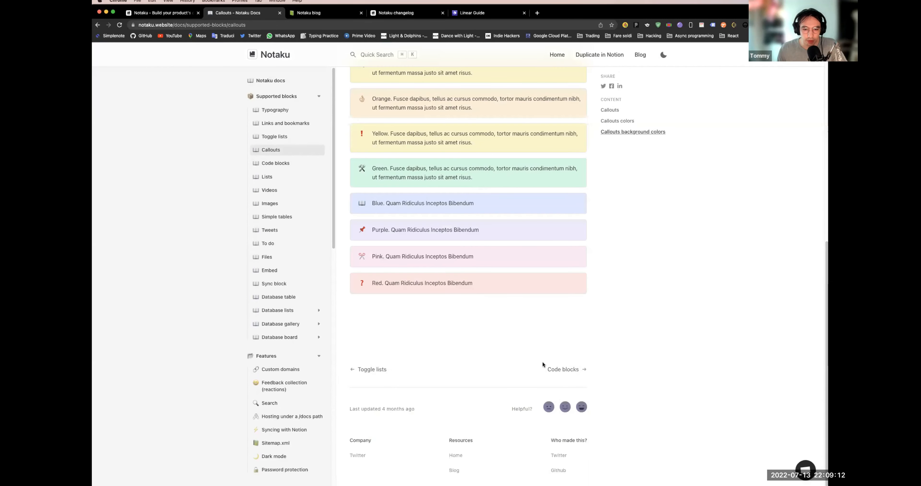
{"action": "scroll", "coordinate": [457, 343], "scroll_direction": "up", "scroll_amount": 15}
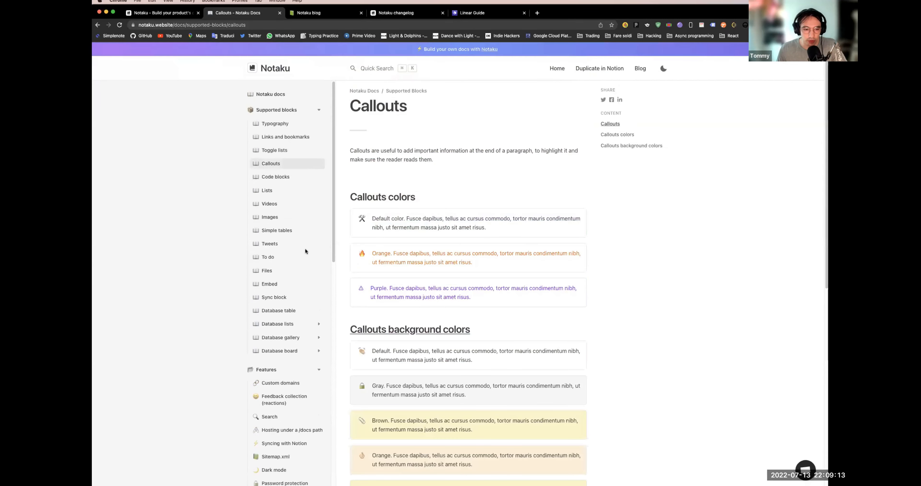
Step: View the Images page and examine the nested bulleted and numbered items on the Lists page
{"action": "left_click", "coordinate": [283, 257]}
{"action": "left_click", "coordinate": [281, 218]}
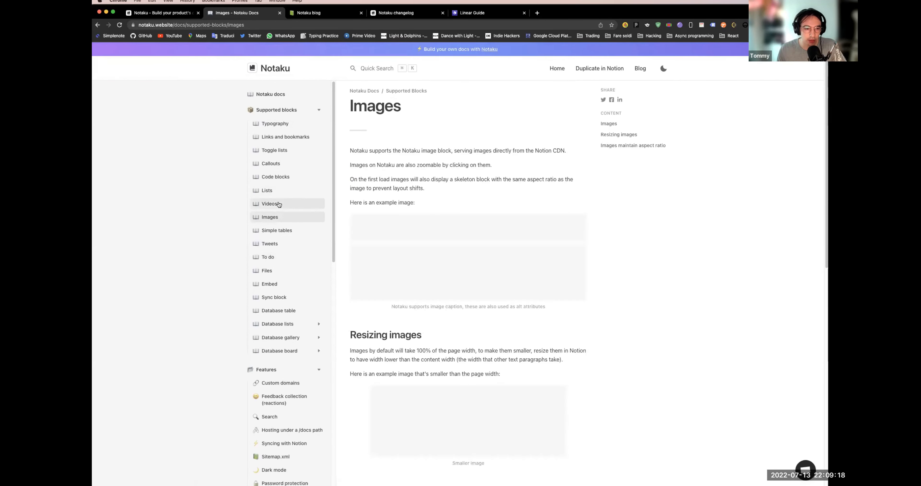
{"action": "left_click", "coordinate": [267, 190]}
{"action": "left_click_drag", "start_coordinate": [365, 185], "coordinate": [418, 259]}
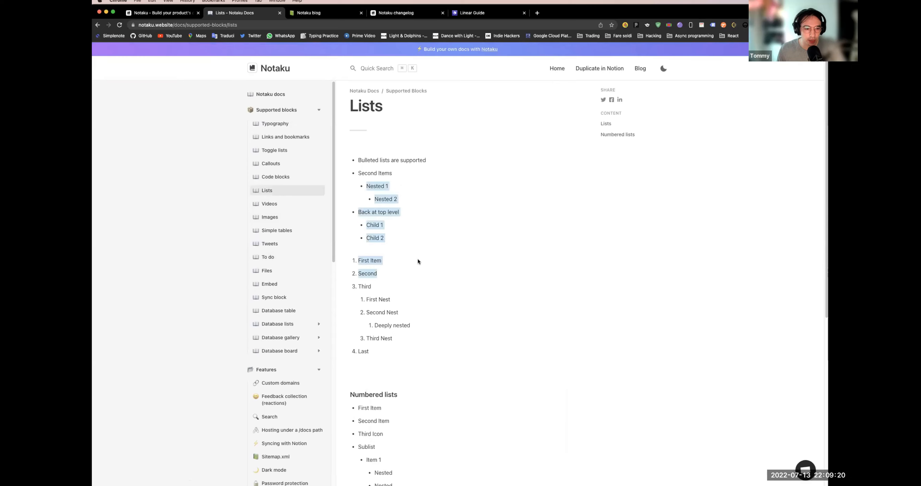
{"action": "scroll", "coordinate": [417, 258], "scroll_direction": "down", "scroll_amount": 2}
Step: View the Database lists page and the Database gallery page in the docs
{"action": "left_click", "coordinate": [287, 311]}
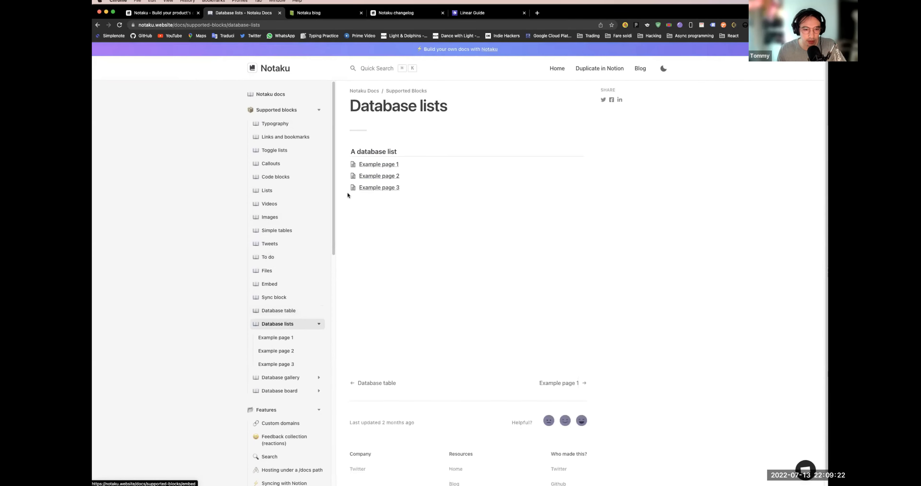
{"action": "left_click", "coordinate": [367, 166]}
{"action": "left_click", "coordinate": [283, 377]}
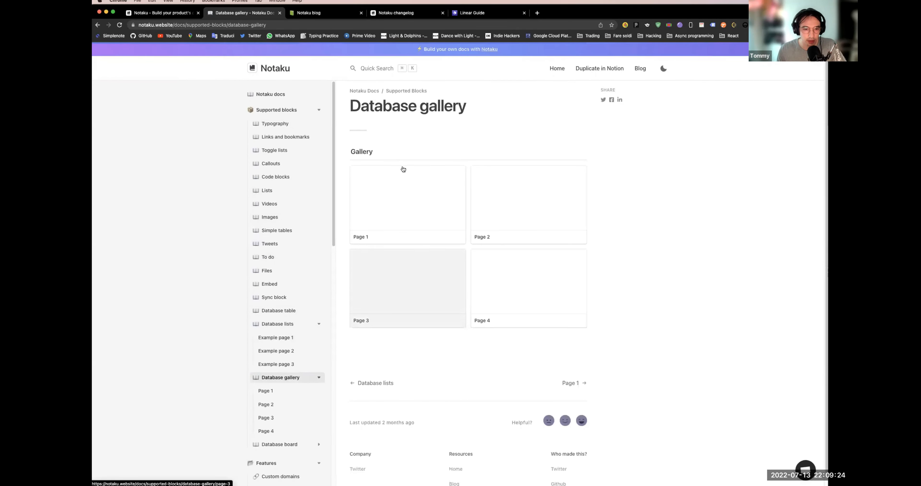
{"action": "scroll", "coordinate": [344, 332], "scroll_direction": "down", "scroll_amount": 1}
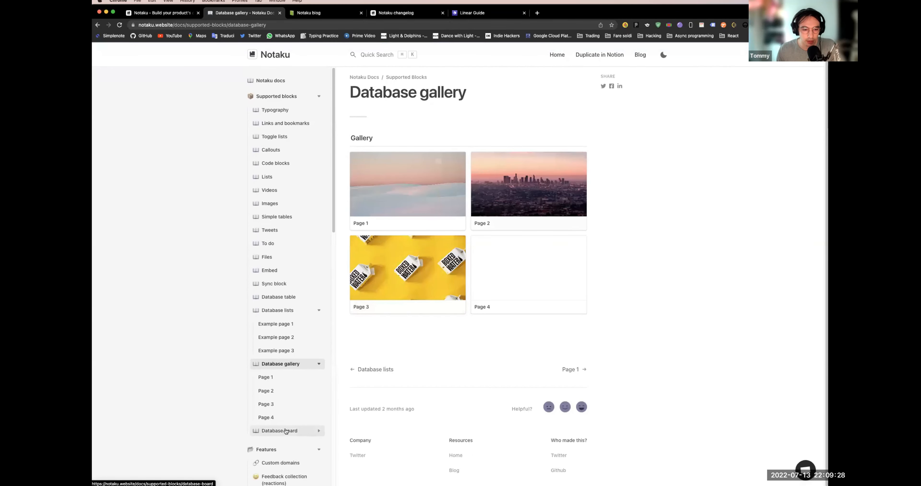
Step: Open the Database board page and look across its board columns
{"action": "left_click", "coordinate": [285, 431]}
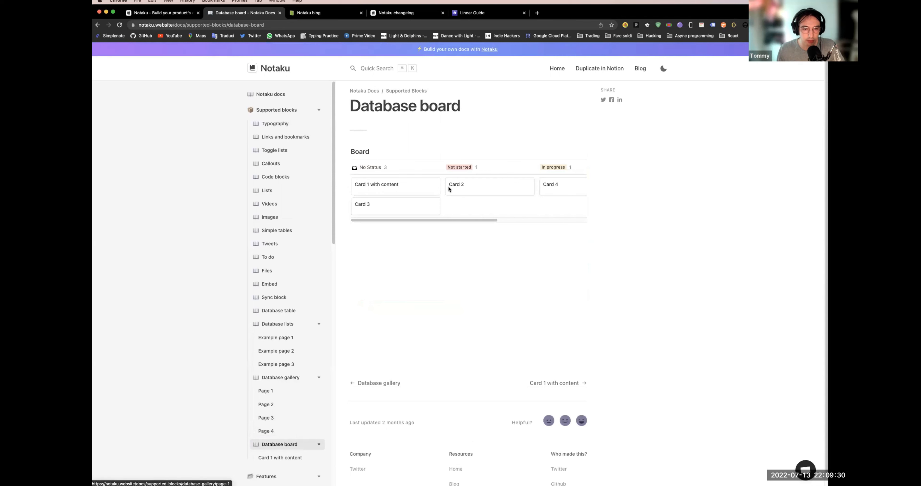
{"action": "scroll", "coordinate": [526, 220], "scroll_direction": "right", "scroll_amount": 2}
{"action": "scroll", "coordinate": [526, 221], "scroll_direction": "left", "scroll_amount": 3}
{"action": "scroll", "coordinate": [286, 275], "scroll_direction": "down", "scroll_amount": 8}
{"action": "scroll", "coordinate": [534, 305], "scroll_direction": "down", "scroll_amount": 1}
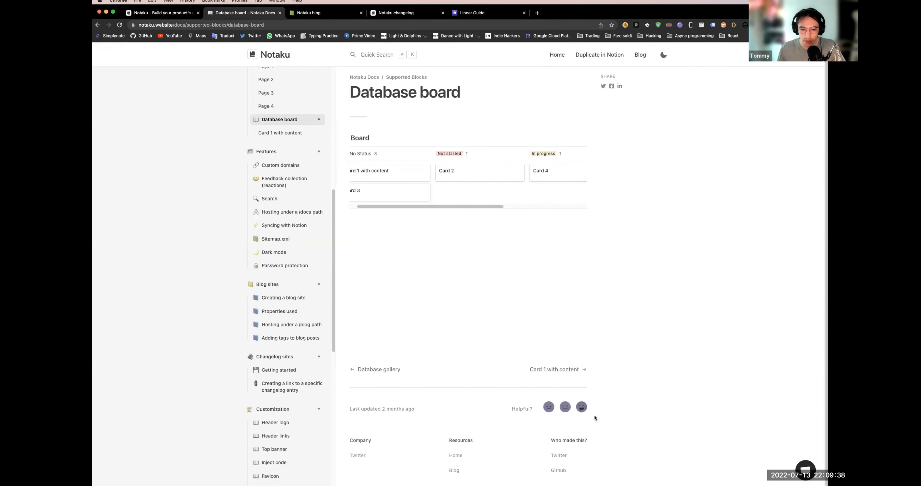
Step: Rate the Database board page with the happiest feedback face and look over the footer links and docs navigation
{"action": "left_click", "coordinate": [583, 410]}
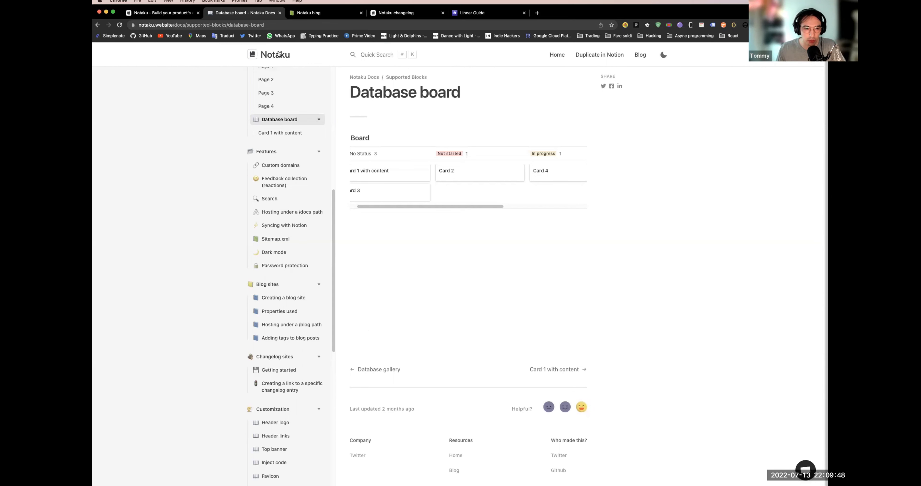
{"action": "left_click_drag", "start_coordinate": [354, 433], "coordinate": [568, 464]}
{"action": "left_click", "coordinate": [640, 260]}
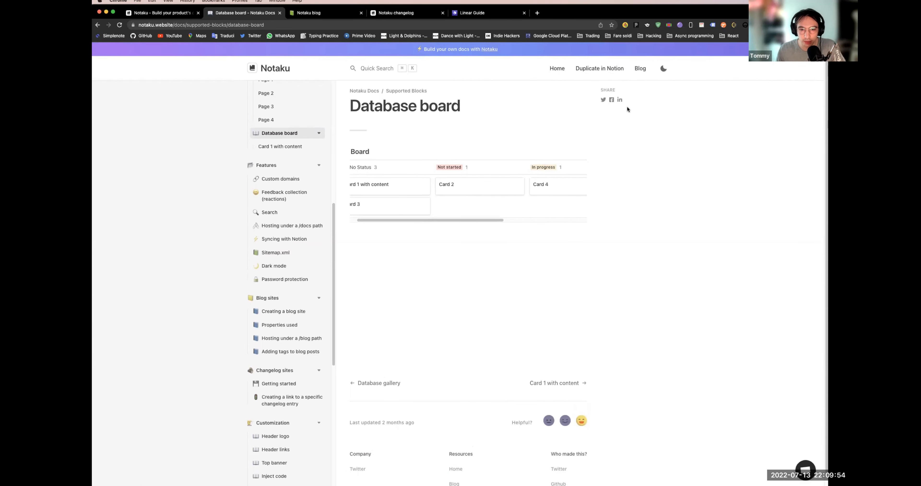
{"action": "scroll", "coordinate": [263, 219], "scroll_direction": "down", "scroll_amount": 4}
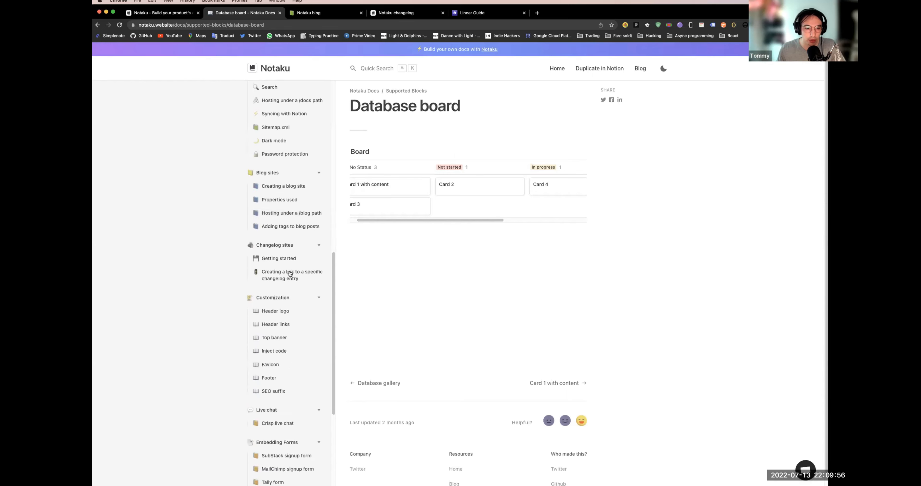
{"action": "scroll", "coordinate": [288, 274], "scroll_direction": "up", "scroll_amount": 12}
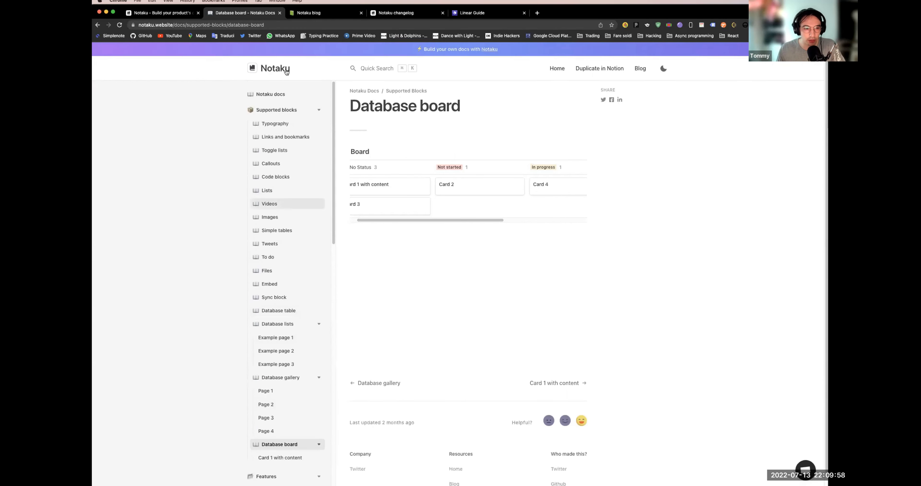
Step: Switch to Notion and open the Feedback collection (reactions) page under Features in Notaku docs
{"action": "left_click", "coordinate": [308, 14]}
{"action": "left_click", "coordinate": [453, 13]}
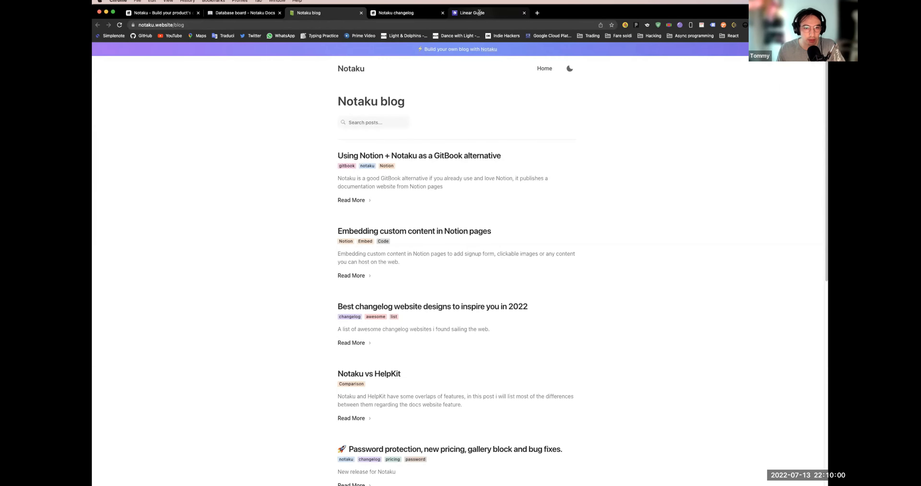
{"action": "left_click", "coordinate": [128, 146]}
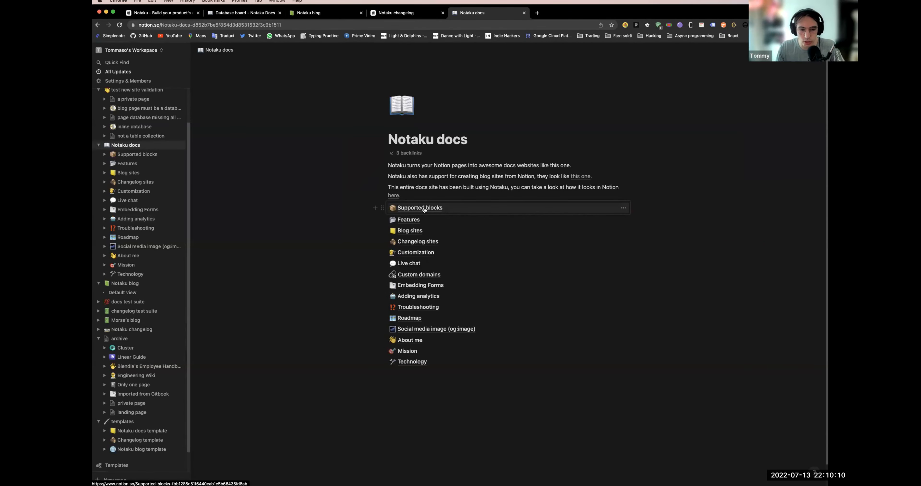
{"action": "left_click", "coordinate": [414, 220]}
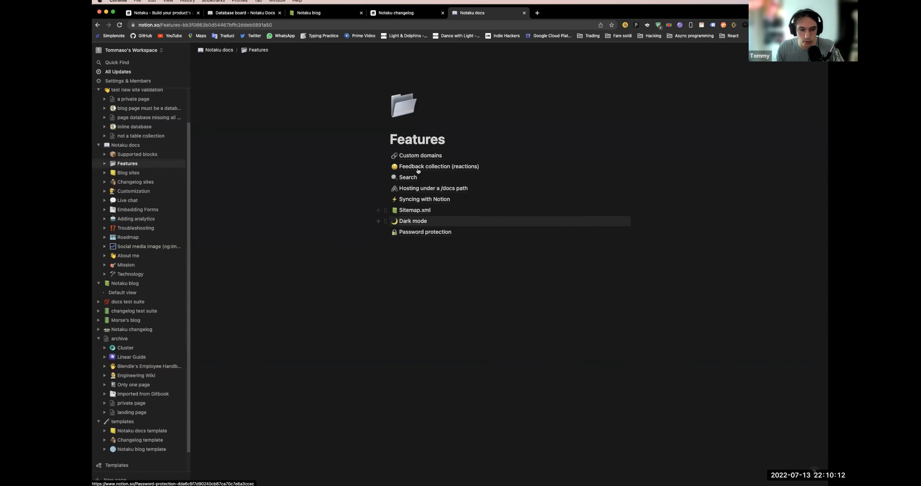
{"action": "left_click", "coordinate": [419, 168]}
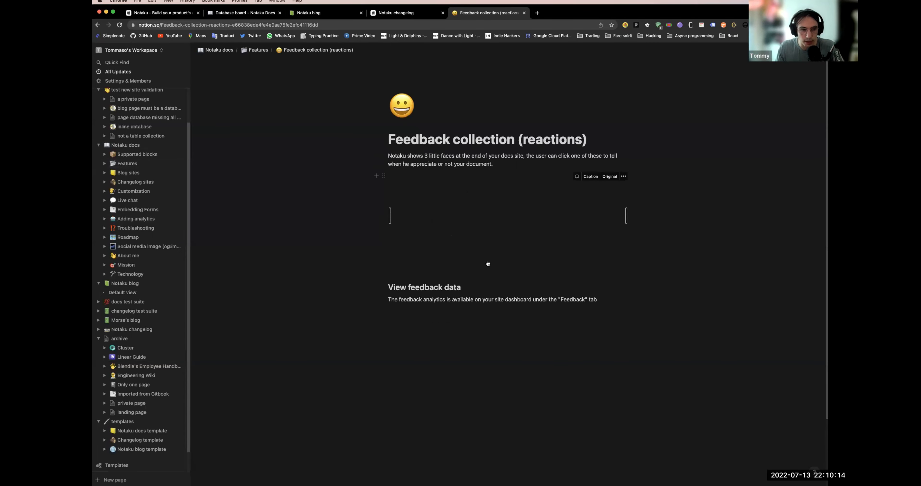
Step: Return to the published docs site and examine how its pages are grouped in the navigation, from Supported blocks to Troubleshooting
{"action": "left_click", "coordinate": [243, 12]}
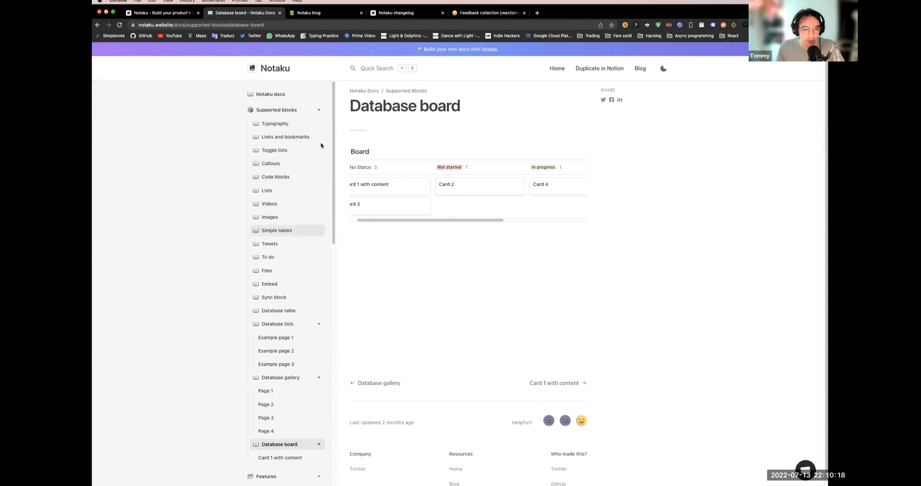
{"action": "scroll", "coordinate": [313, 259], "scroll_direction": "down", "scroll_amount": 3}
{"action": "scroll", "coordinate": [318, 304], "scroll_direction": "down", "scroll_amount": 4}
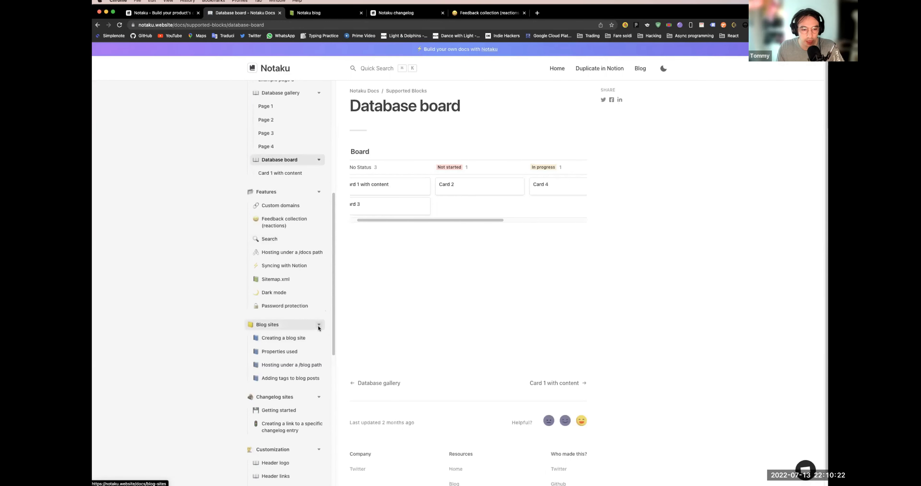
{"action": "scroll", "coordinate": [302, 363], "scroll_direction": "down", "scroll_amount": 1}
{"action": "scroll", "coordinate": [302, 362], "scroll_direction": "down", "scroll_amount": 1}
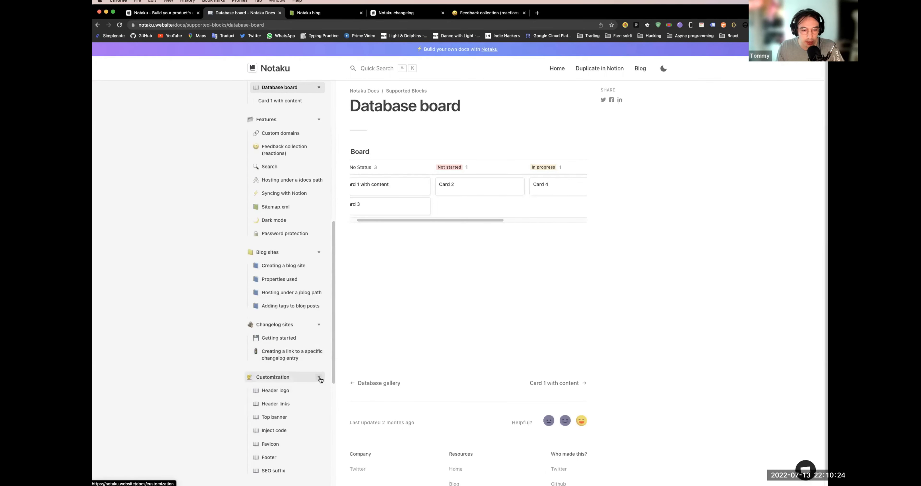
{"action": "scroll", "coordinate": [293, 396], "scroll_direction": "down", "scroll_amount": 7}
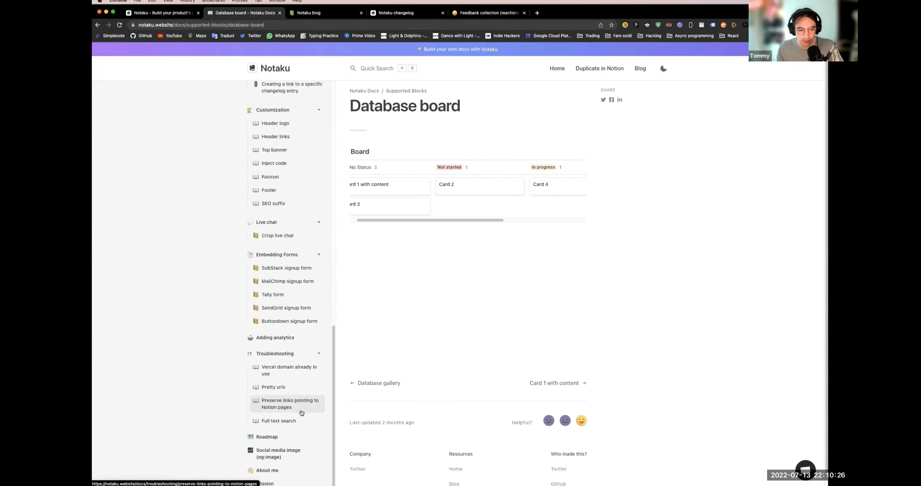
{"action": "scroll", "coordinate": [300, 432], "scroll_direction": "up", "scroll_amount": 10}
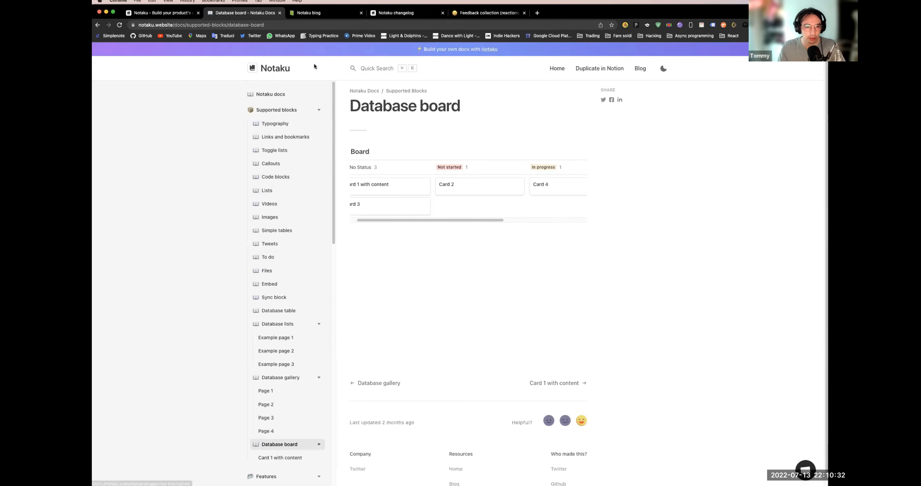
Step: Open the Notaku blog and look through its list of posts and tags
{"action": "left_click", "coordinate": [312, 14]}
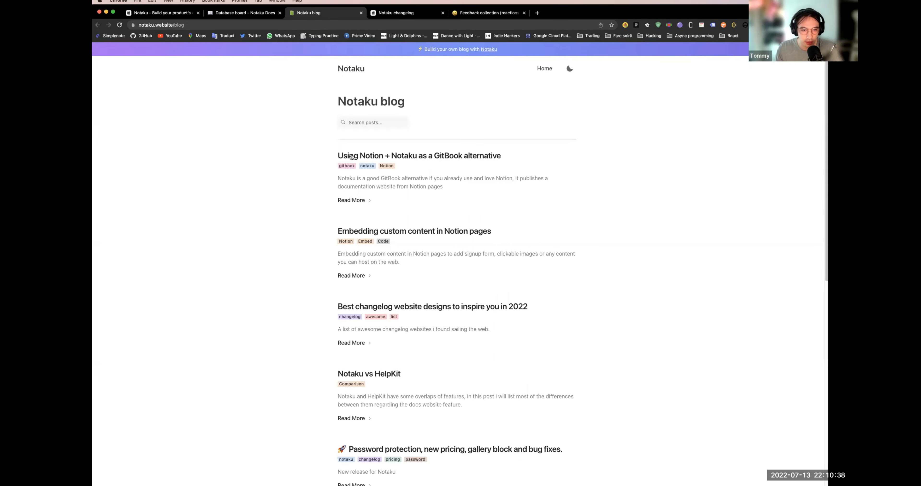
{"action": "scroll", "coordinate": [363, 222], "scroll_direction": "down", "scroll_amount": 2}
{"action": "scroll", "coordinate": [363, 222], "scroll_direction": "down", "scroll_amount": 10}
{"action": "scroll", "coordinate": [401, 369], "scroll_direction": "up", "scroll_amount": 8}
{"action": "scroll", "coordinate": [353, 284], "scroll_direction": "up", "scroll_amount": 6}
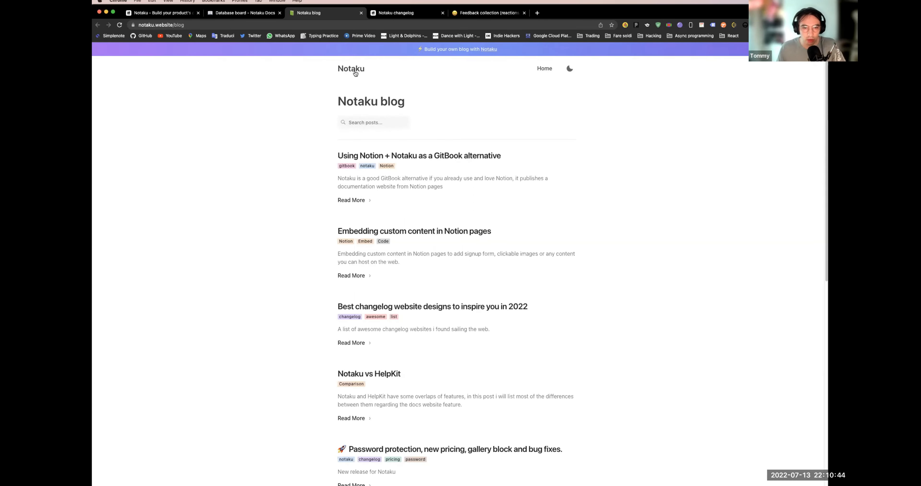
{"action": "scroll", "coordinate": [358, 164], "scroll_direction": "down", "scroll_amount": 10}
{"action": "scroll", "coordinate": [372, 170], "scroll_direction": "up", "scroll_amount": 10}
{"action": "scroll", "coordinate": [567, 68], "scroll_direction": "down", "scroll_amount": 5}
{"action": "scroll", "coordinate": [461, 340], "scroll_direction": "up", "scroll_amount": 5}
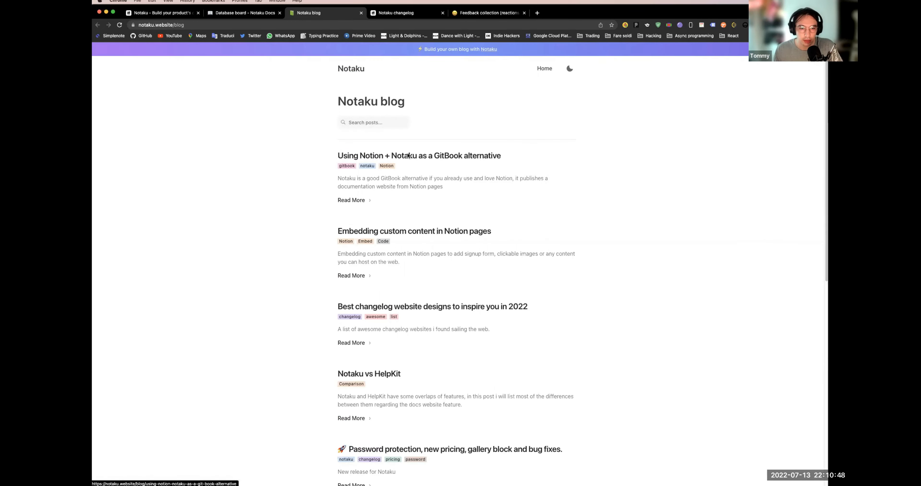
Step: Open the blog post "Using Notion + Notaku as a GitBook alternative" and review its title, table of contents and Some Notaku features section
{"action": "left_click", "coordinate": [395, 185]}
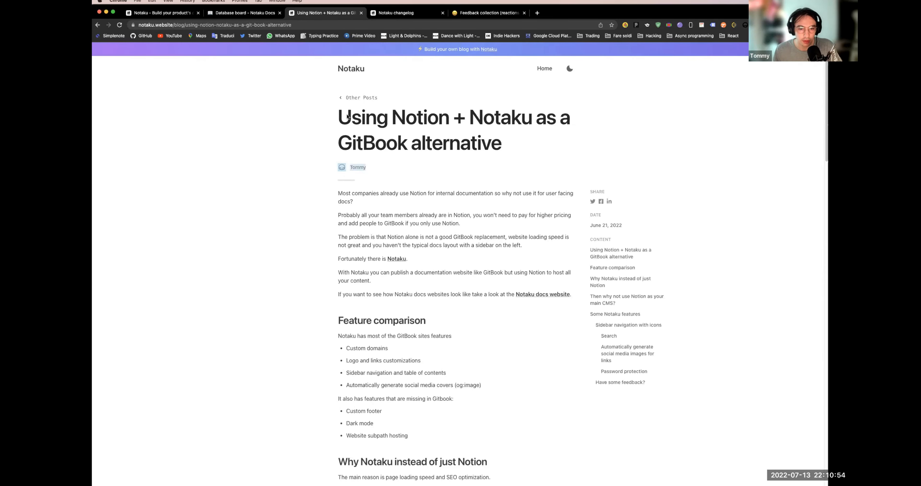
{"action": "left_click_drag", "start_coordinate": [351, 117], "coordinate": [628, 201]}
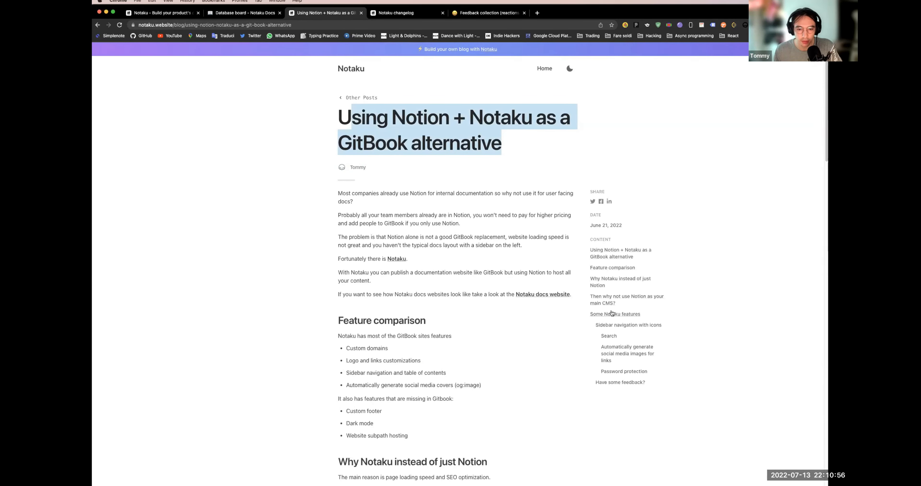
{"action": "left_click", "coordinate": [612, 313]}
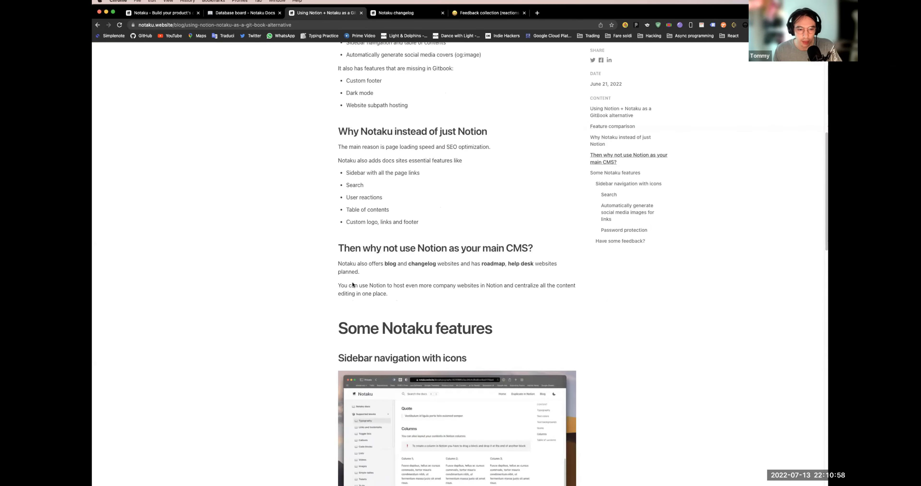
{"action": "scroll", "coordinate": [352, 284], "scroll_direction": "down", "scroll_amount": 10}
{"action": "scroll", "coordinate": [367, 42], "scroll_direction": "up", "scroll_amount": 15}
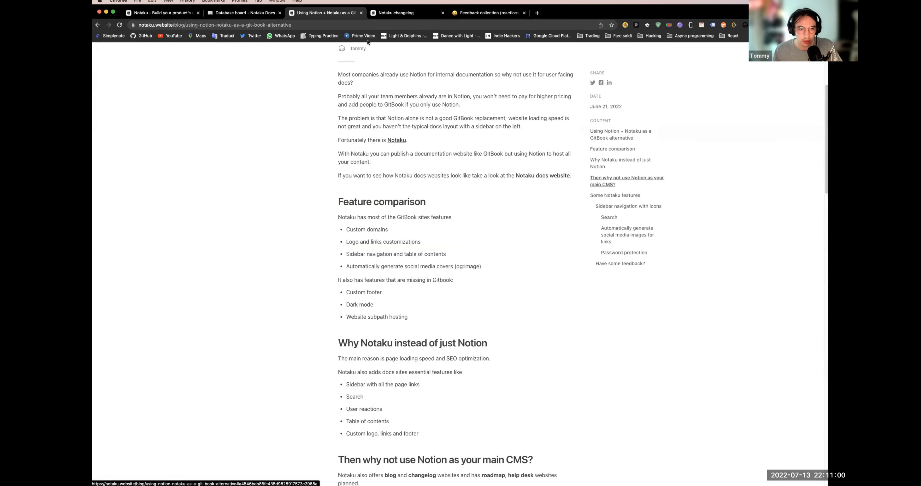
Step: Switch from the published blog post to Notion and open the Notaku blog database
{"action": "left_click", "coordinate": [286, 189]}
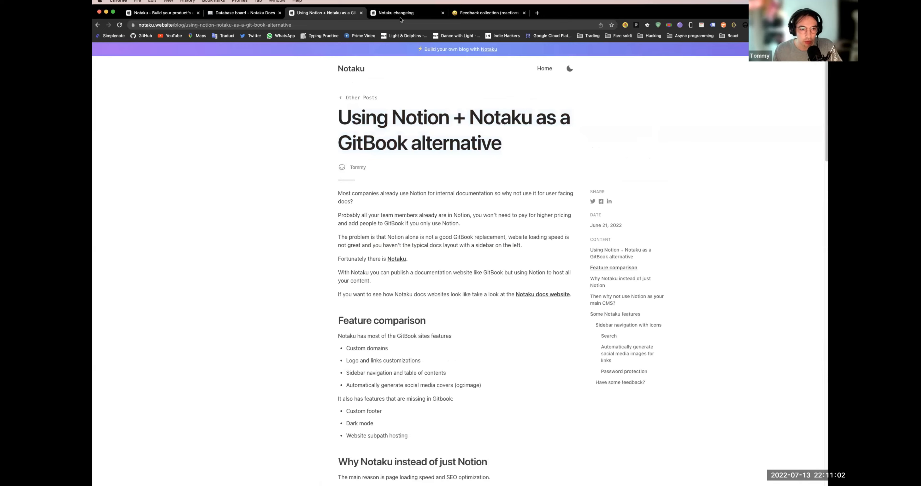
{"action": "left_click", "coordinate": [400, 14]}
{"action": "left_click", "coordinate": [488, 13]}
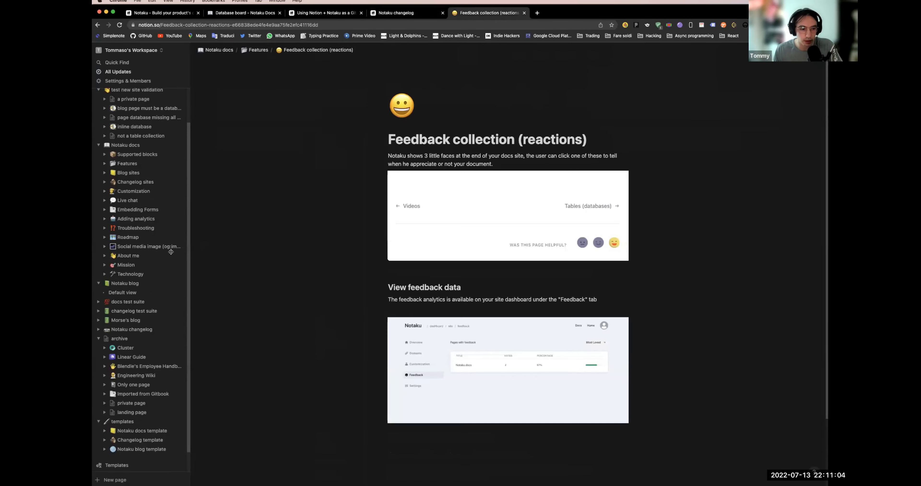
{"action": "scroll", "coordinate": [143, 222], "scroll_direction": "down", "scroll_amount": 1}
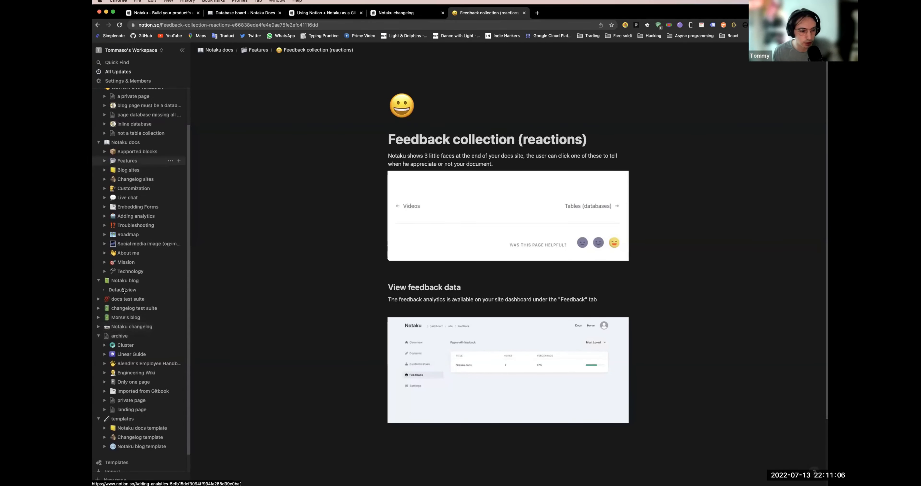
{"action": "left_click", "coordinate": [125, 281]}
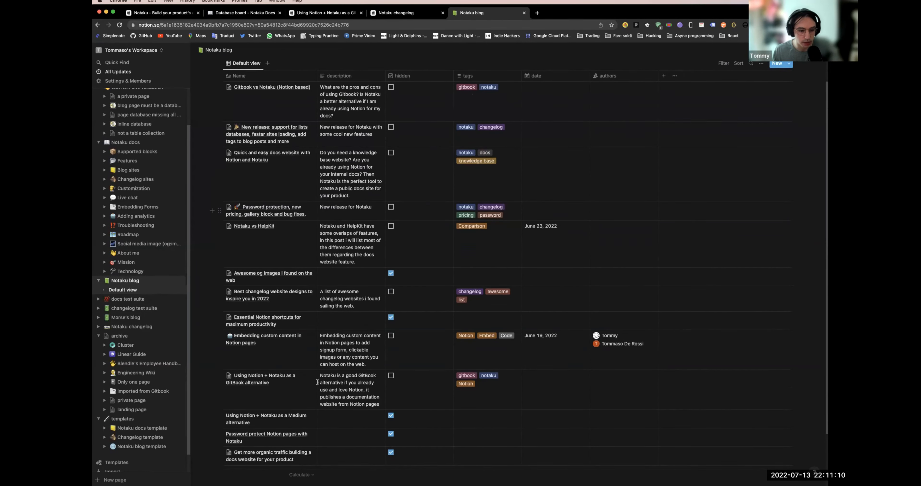
Step: Open the "Using Notion + Notaku as a GitBook alternative" entry in the database and review its properties and content
{"action": "scroll", "coordinate": [318, 381], "scroll_direction": "down", "scroll_amount": 3}
{"action": "left_click", "coordinate": [305, 315]}
{"action": "scroll", "coordinate": [331, 204], "scroll_direction": "down", "scroll_amount": 2}
{"action": "left_click", "coordinate": [339, 197]}
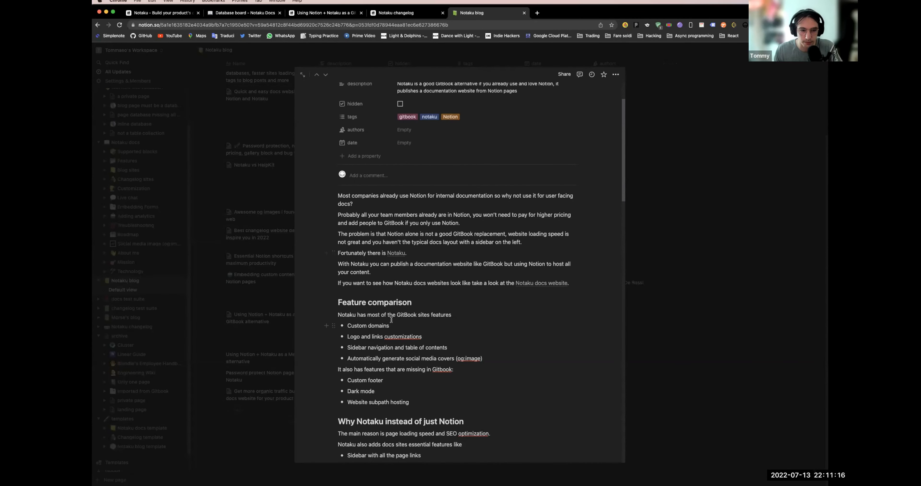
{"action": "scroll", "coordinate": [391, 320], "scroll_direction": "up", "scroll_amount": 2}
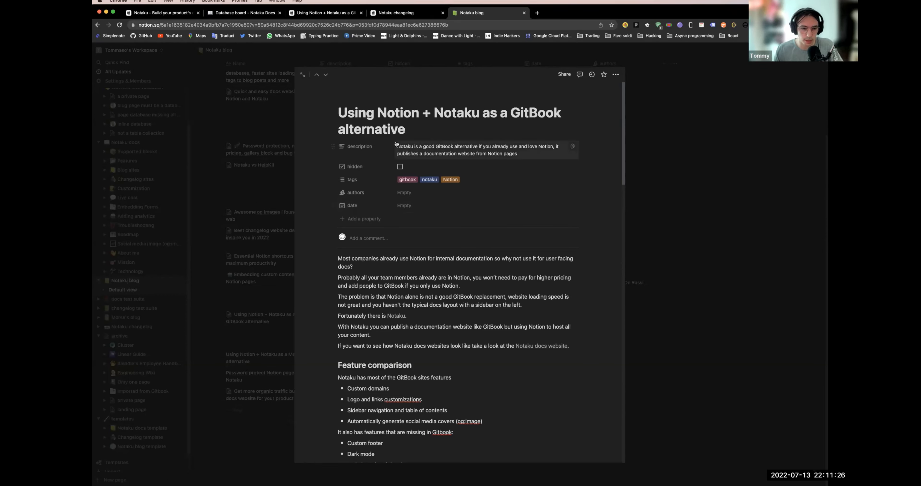
Step: Open the published Notaku changelog site and look through its dated entries from Added login with email to New usage pricing
{"action": "left_click", "coordinate": [321, 14]}
{"action": "key", "text": "ctrl+Tab"}
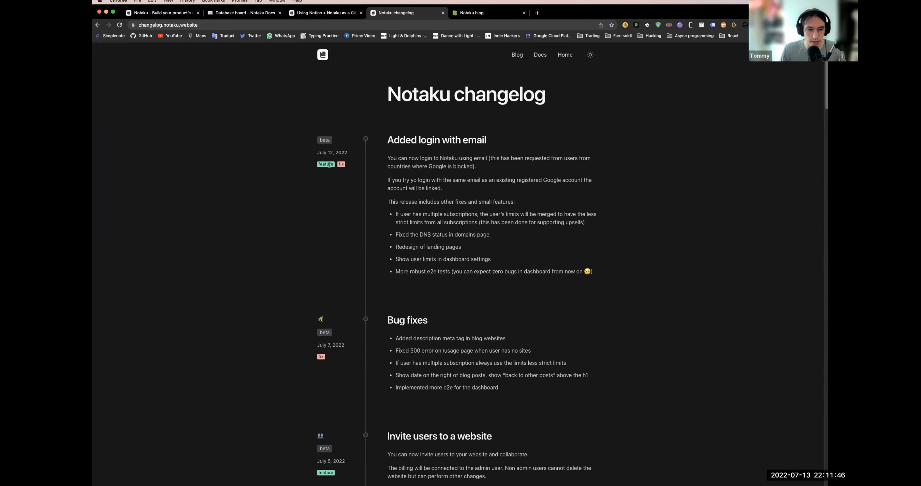
{"action": "left_click_drag", "start_coordinate": [318, 153], "coordinate": [348, 158]}
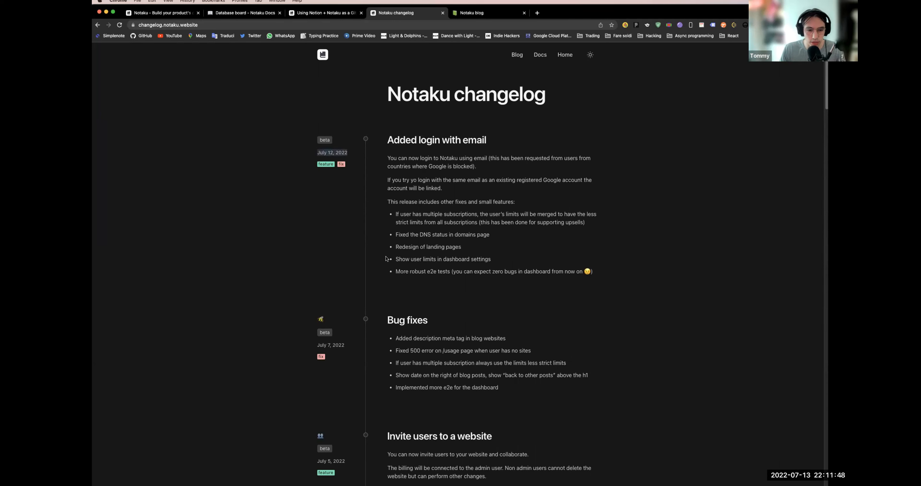
{"action": "scroll", "coordinate": [386, 258], "scroll_direction": "down", "scroll_amount": 17}
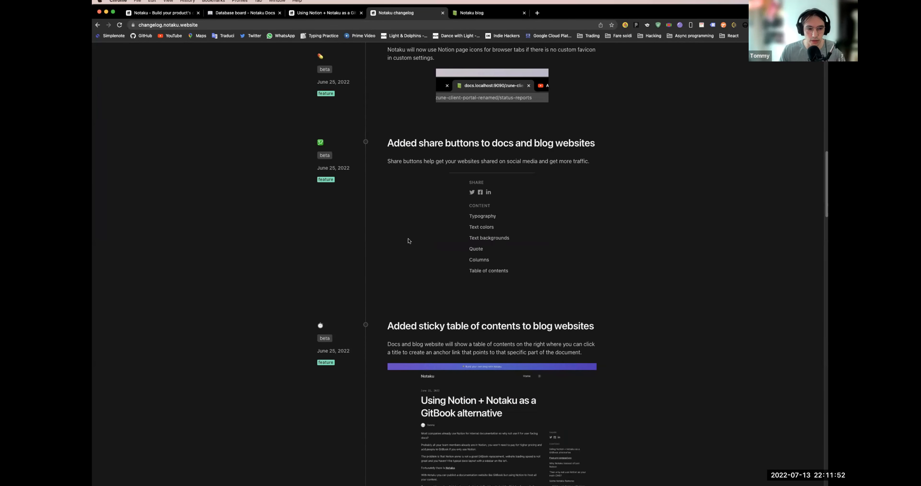
{"action": "scroll", "coordinate": [409, 243], "scroll_direction": "down", "scroll_amount": 20}
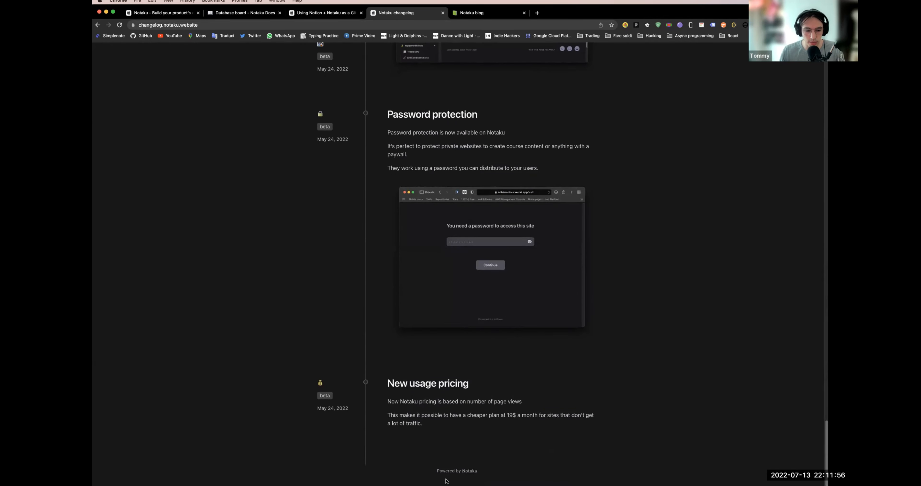
{"action": "scroll", "coordinate": [333, 299], "scroll_direction": "up", "scroll_amount": 20}
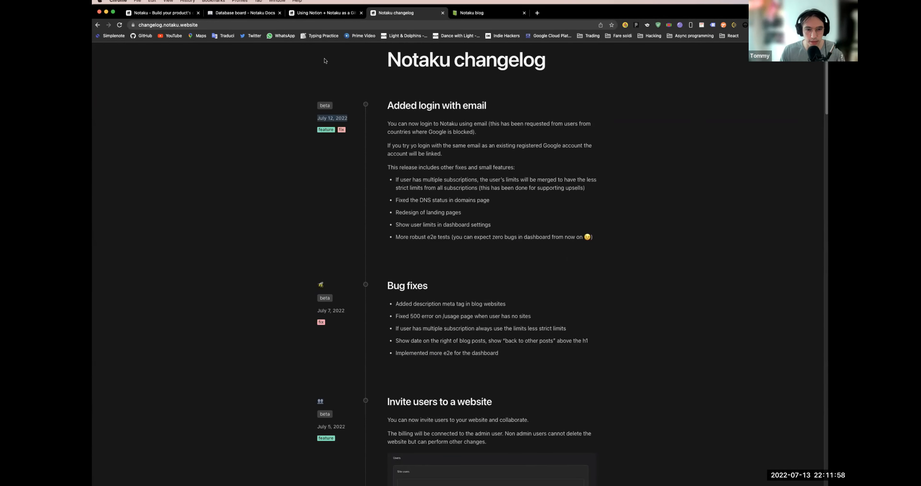
{"action": "scroll", "coordinate": [325, 60], "scroll_direction": "up", "scroll_amount": 2}
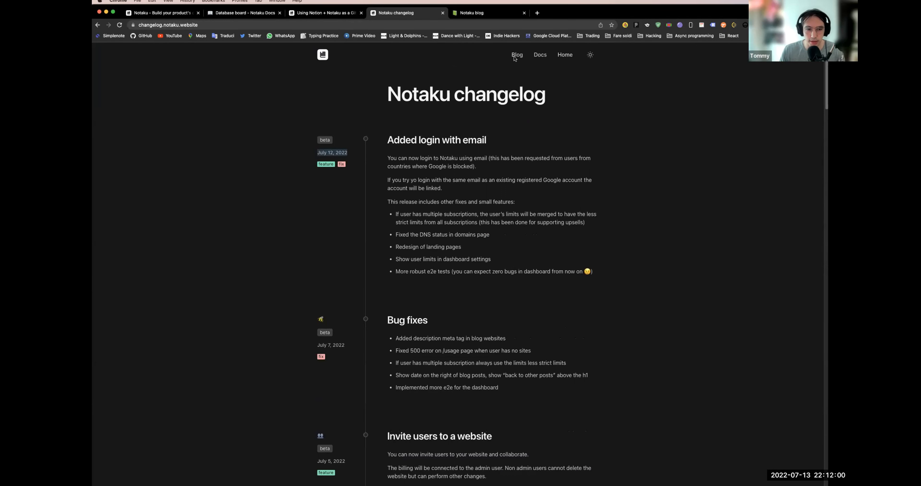
Step: Enlarge and close the image in the "Invite users to a website" changelog entry, and return to the start of the changelog
{"action": "scroll", "coordinate": [403, 205], "scroll_direction": "down", "scroll_amount": 9}
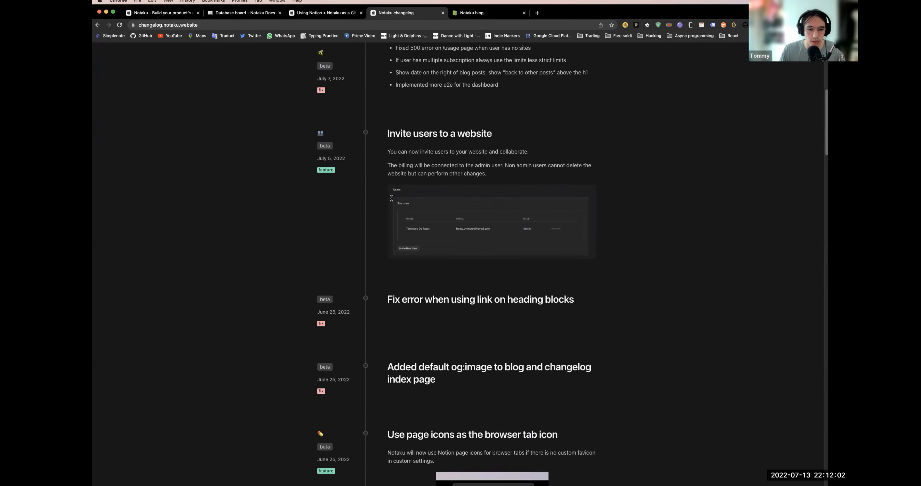
{"action": "scroll", "coordinate": [538, 216], "scroll_direction": "up", "scroll_amount": 1}
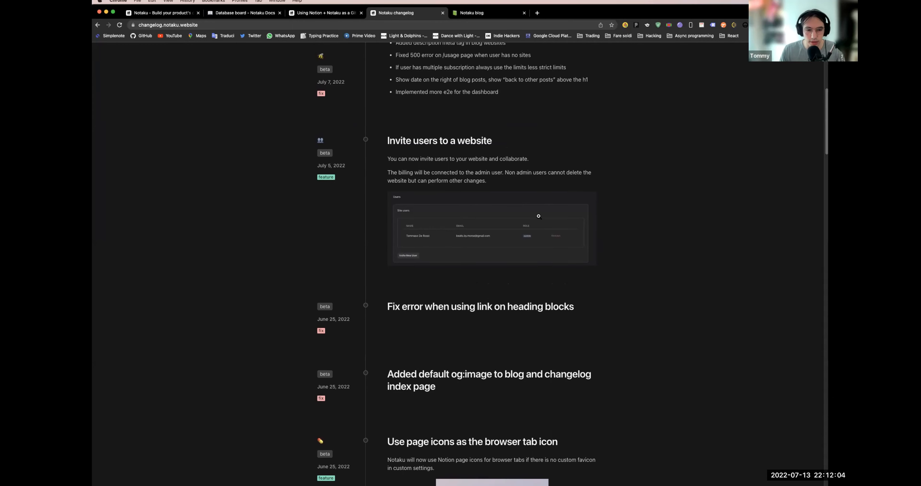
{"action": "left_click", "coordinate": [525, 223]}
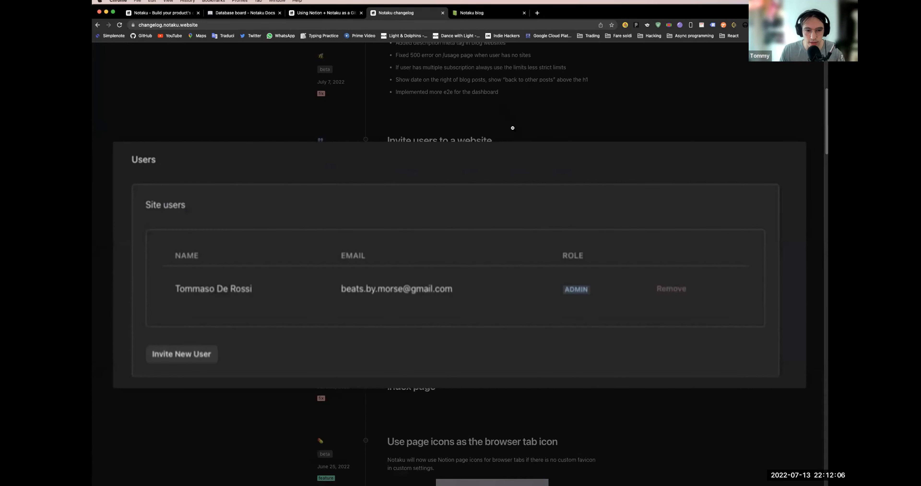
{"action": "left_click", "coordinate": [508, 228]}
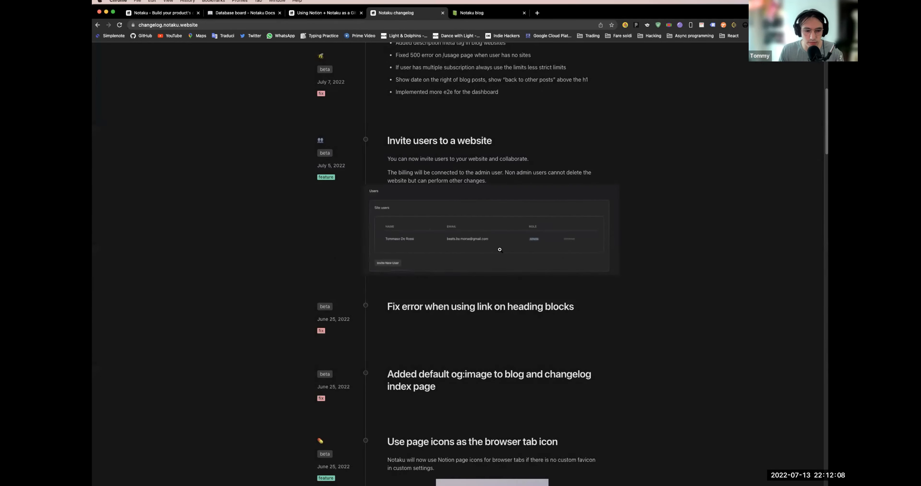
{"action": "scroll", "coordinate": [500, 246], "scroll_direction": "down", "scroll_amount": 5}
{"action": "scroll", "coordinate": [532, 248], "scroll_direction": "down", "scroll_amount": 10}
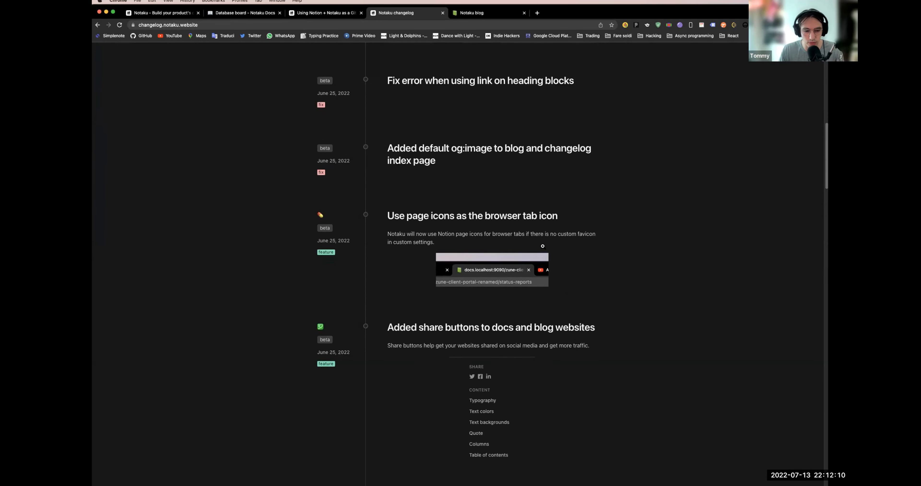
{"action": "scroll", "coordinate": [527, 218], "scroll_direction": "up", "scroll_amount": 20}
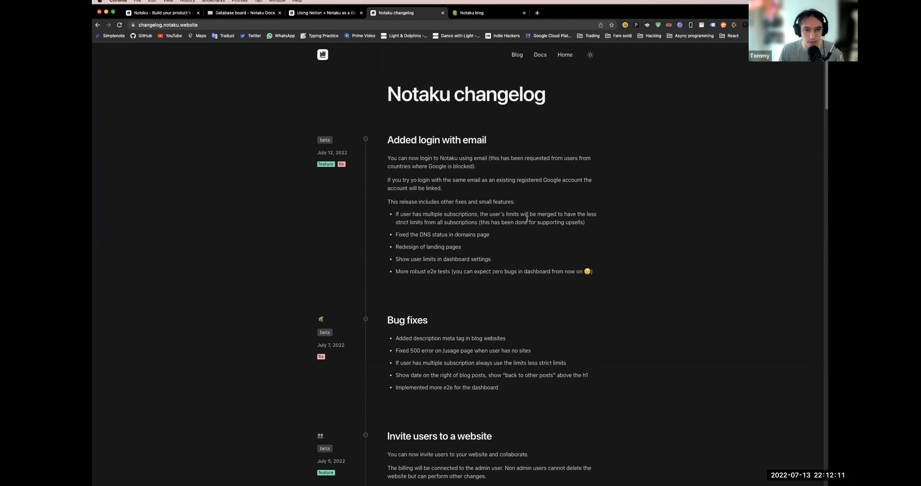
Step: Open the Notaku changelog database in Notion, review its version, tags, Date and Hidden properties, and return to the published changelog
{"action": "left_click", "coordinate": [463, 14]}
{"action": "key", "text": "Escape"}
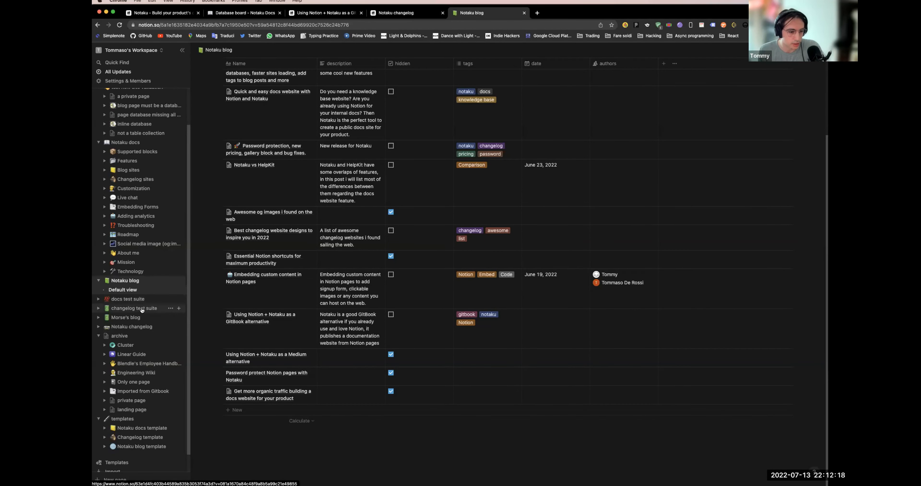
{"action": "left_click", "coordinate": [132, 326]}
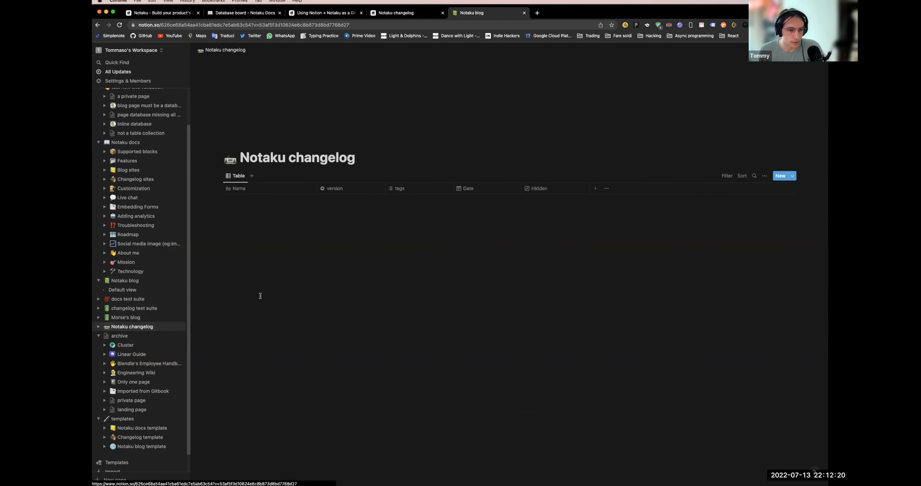
{"action": "scroll", "coordinate": [257, 198], "scroll_direction": "down", "scroll_amount": 3}
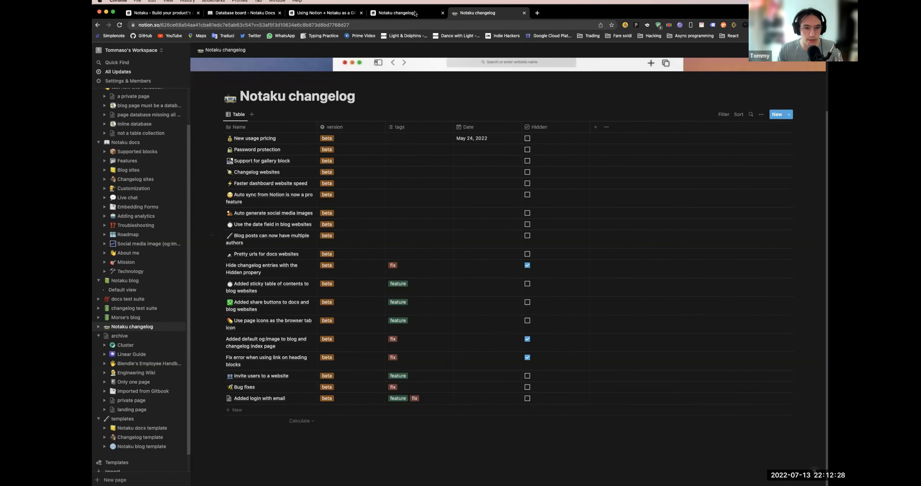
{"action": "key", "text": "ctrl+shift+Tab"}
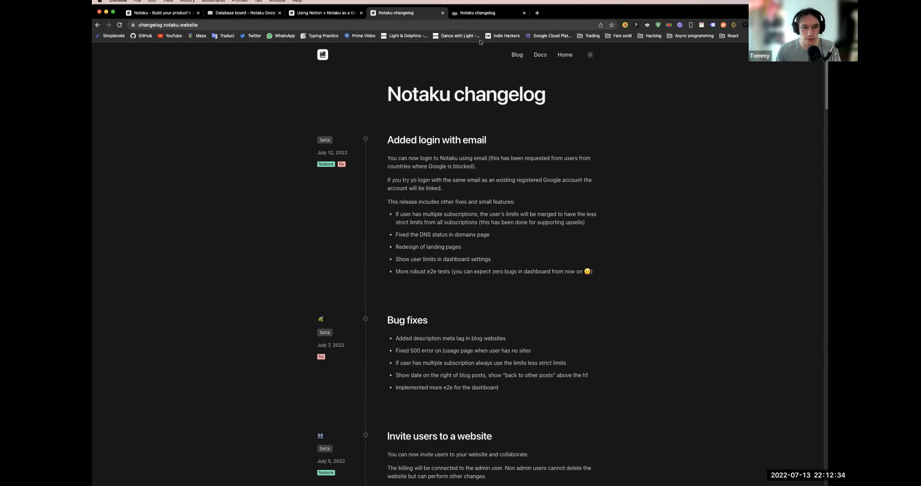
Step: Go from the Notaku home page to the dashboard and look through the list of sites
{"action": "left_click", "coordinate": [160, 14]}
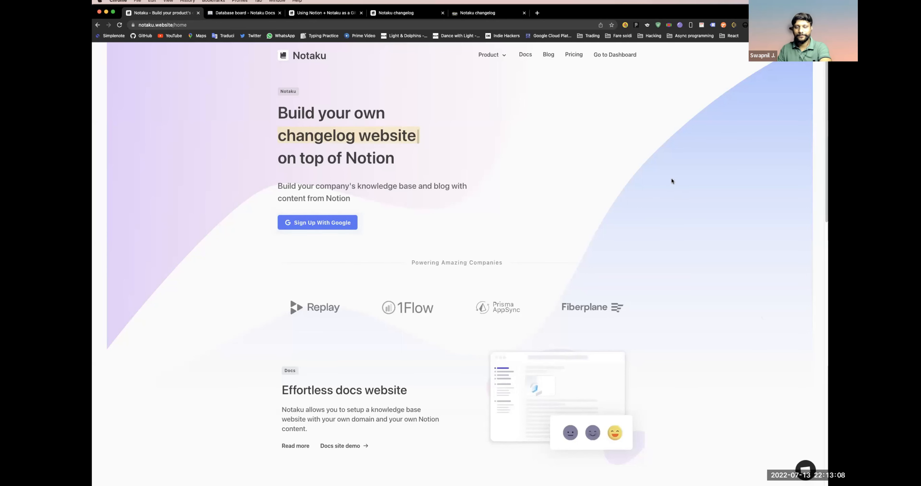
{"action": "left_click", "coordinate": [604, 59]}
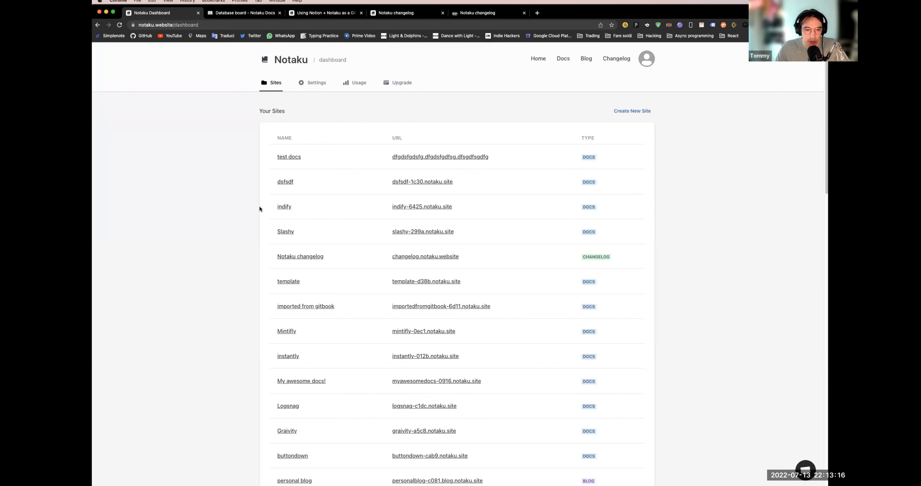
{"action": "scroll", "coordinate": [280, 165], "scroll_direction": "down", "scroll_amount": 4}
{"action": "scroll", "coordinate": [288, 151], "scroll_direction": "up", "scroll_amount": 4}
{"action": "scroll", "coordinate": [307, 272], "scroll_direction": "down", "scroll_amount": 2}
{"action": "scroll", "coordinate": [340, 278], "scroll_direction": "up", "scroll_amount": 2}
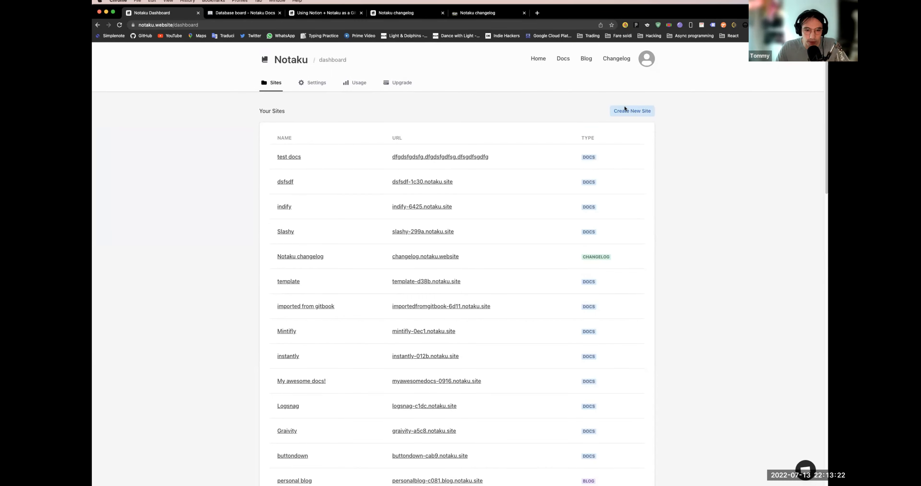
Step: Start creating a new Documentation site and examine the form's Name and Notion page url fields
{"action": "left_click", "coordinate": [633, 111]}
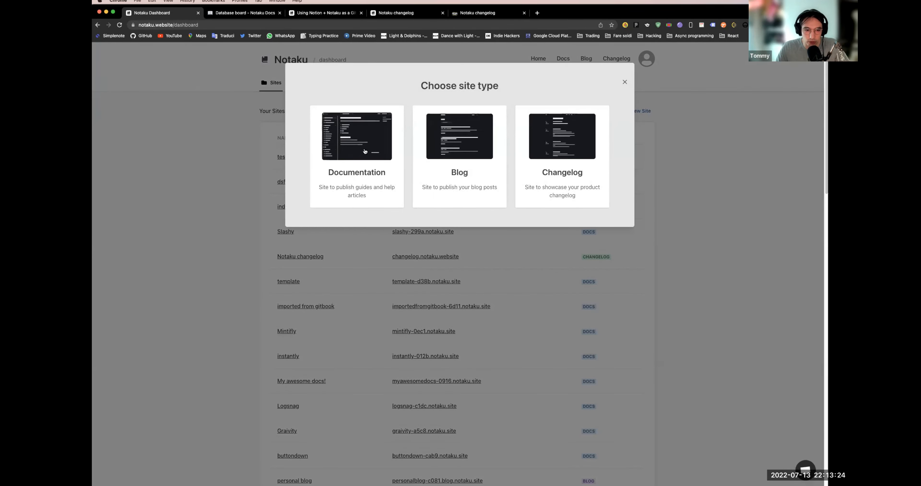
{"action": "left_click", "coordinate": [366, 153]}
{"action": "left_click", "coordinate": [389, 105]}
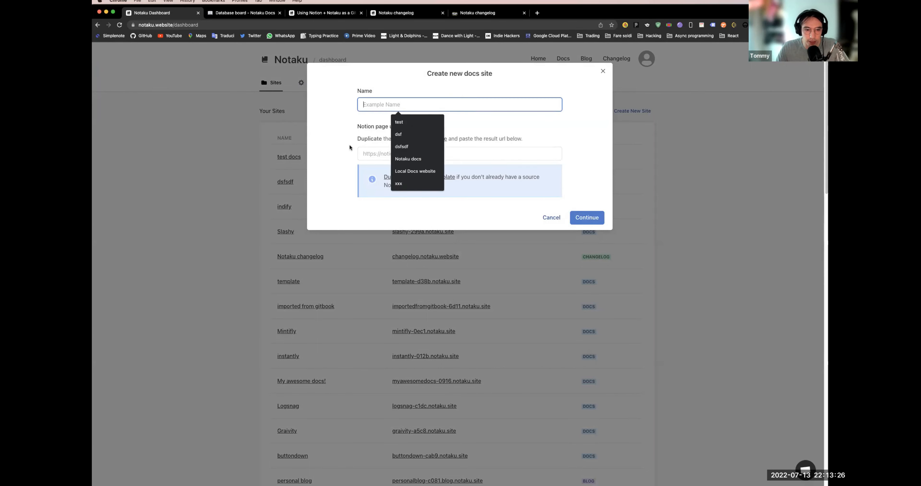
{"action": "left_click", "coordinate": [396, 153]}
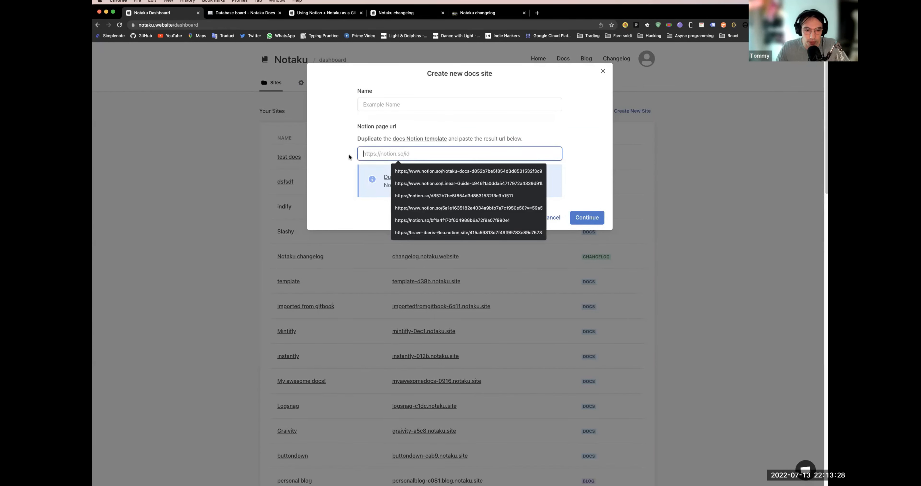
{"action": "left_click", "coordinate": [341, 155]}
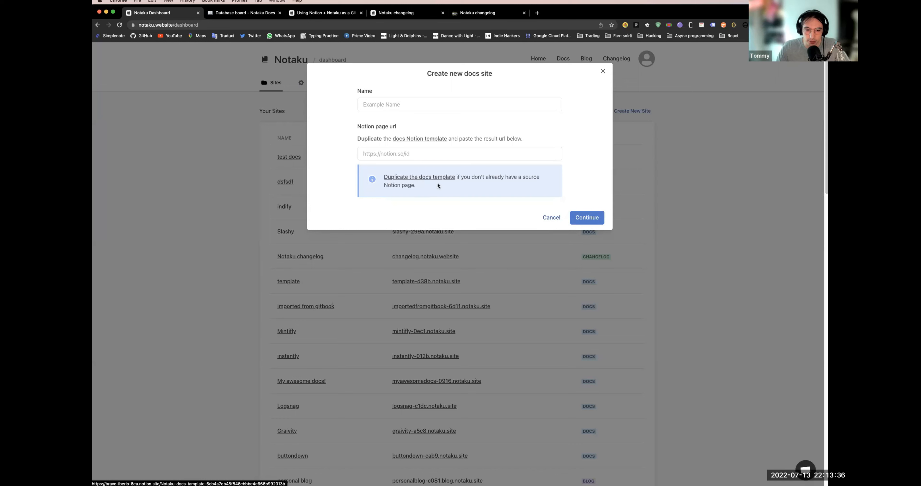
Step: Open the Notaku docs template in Notion to review it, close it, and dismiss the new docs site form
{"action": "left_click", "coordinate": [421, 178]}
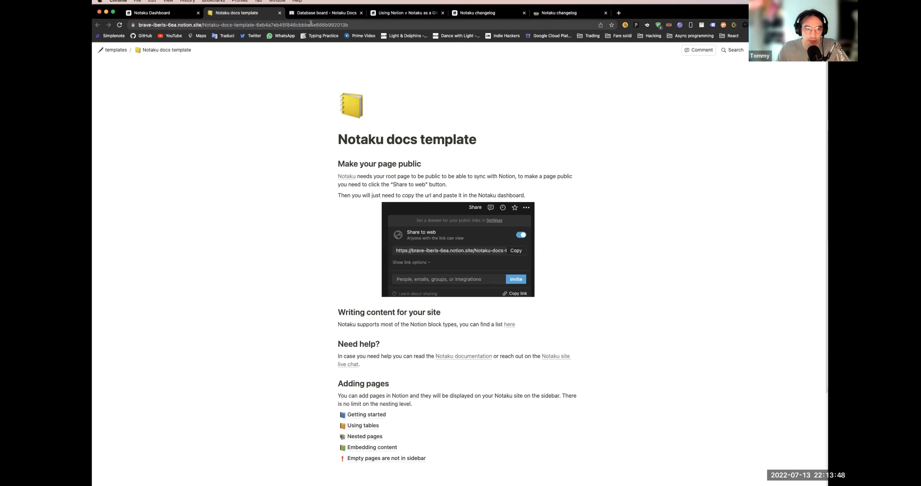
{"action": "left_click", "coordinate": [279, 12]}
{"action": "left_click", "coordinate": [251, 155]}
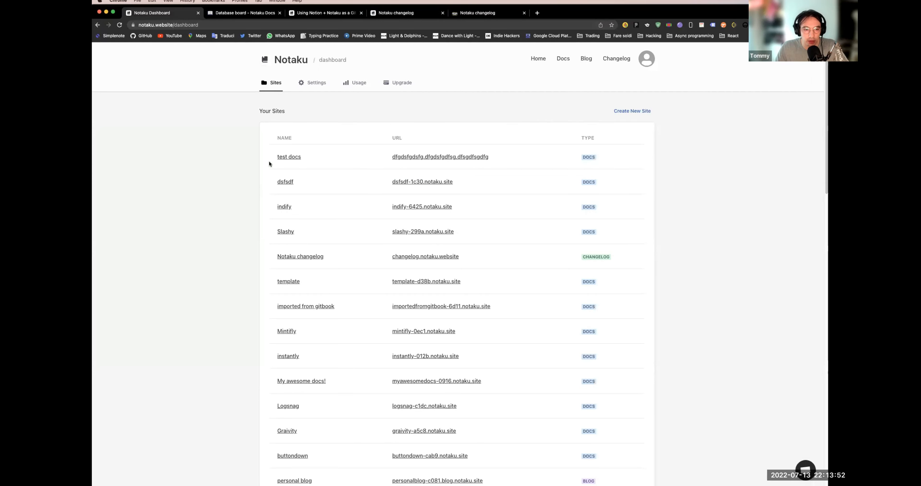
Step: Open the test docs site from the dashboard and examine its Last sync events on the overview
{"action": "left_click", "coordinate": [287, 157]}
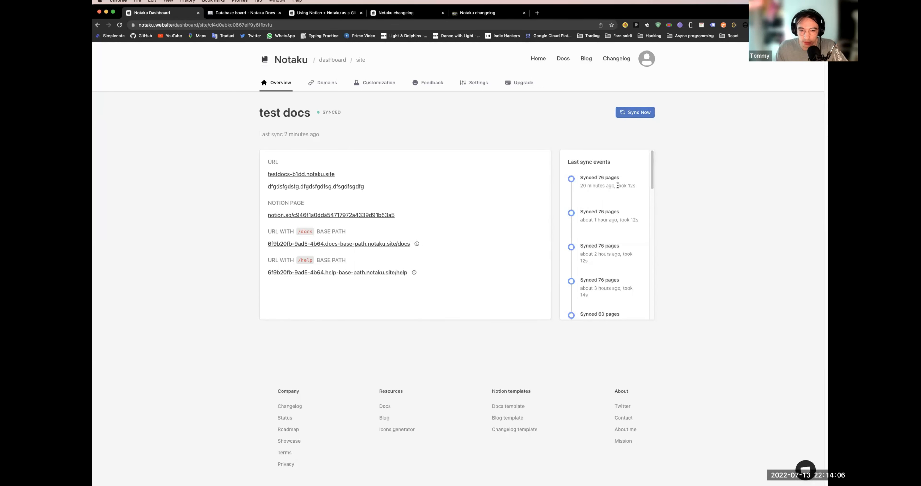
{"action": "triple_click", "coordinate": [587, 179]}
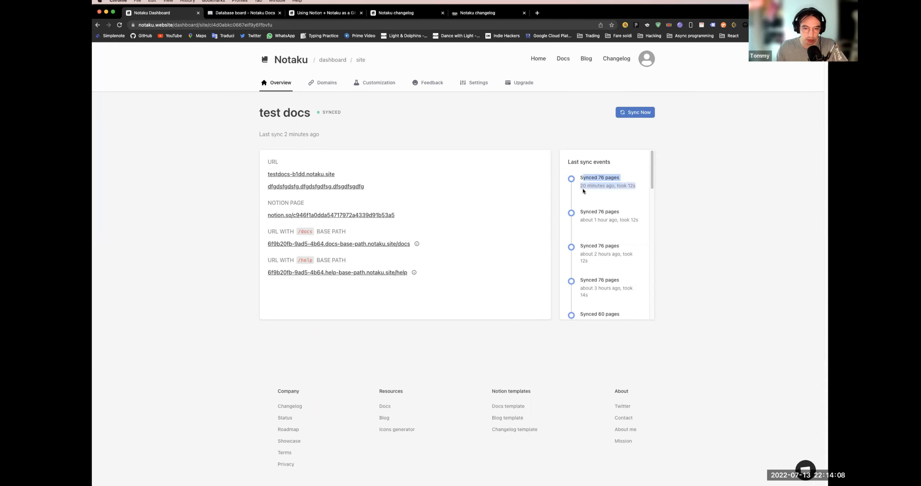
{"action": "left_click", "coordinate": [586, 179]}
{"action": "left_click_drag", "start_coordinate": [580, 177], "coordinate": [594, 184]}
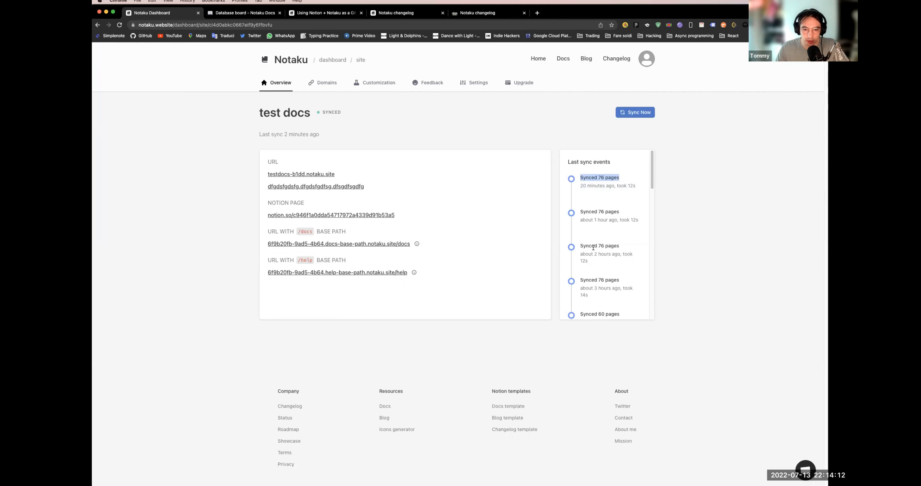
{"action": "left_click", "coordinate": [689, 207]}
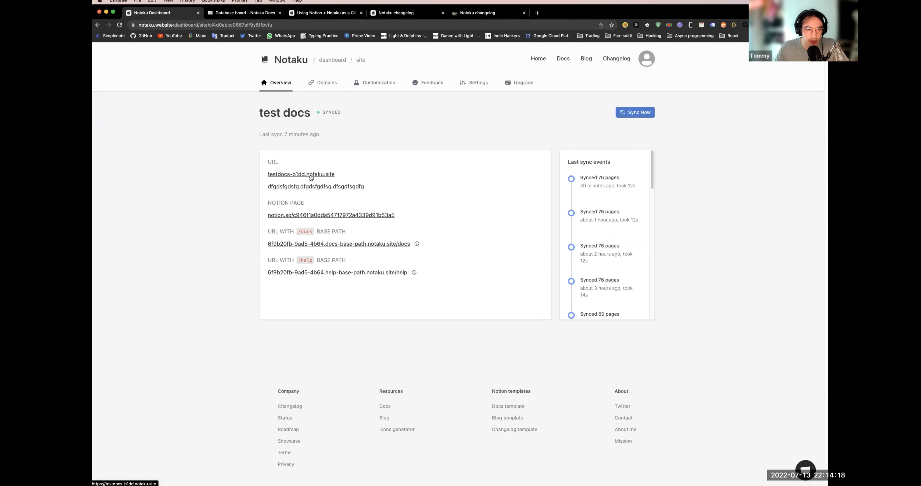
Step: Open the test docs site's notaku.site address from its overview, check the page shown, and return to the dashboard
{"action": "left_click", "coordinate": [311, 175]}
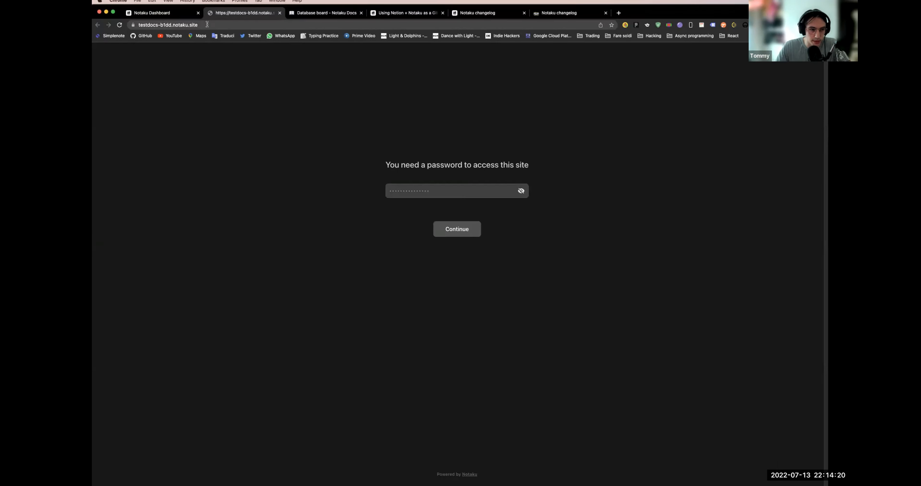
{"action": "left_click_drag", "start_coordinate": [207, 25], "coordinate": [176, 25]}
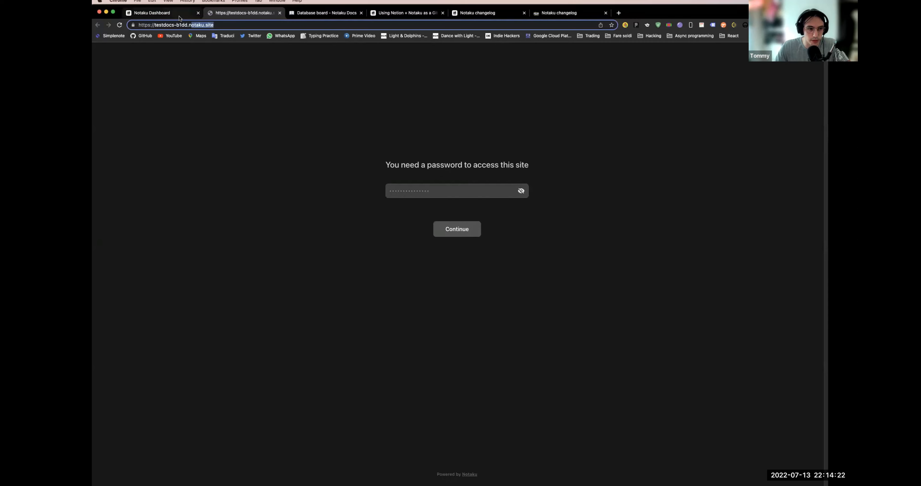
{"action": "left_click", "coordinate": [180, 15]}
Step: Remove the password protecting the test docs site in its settings and save the change
{"action": "left_click", "coordinate": [473, 82]}
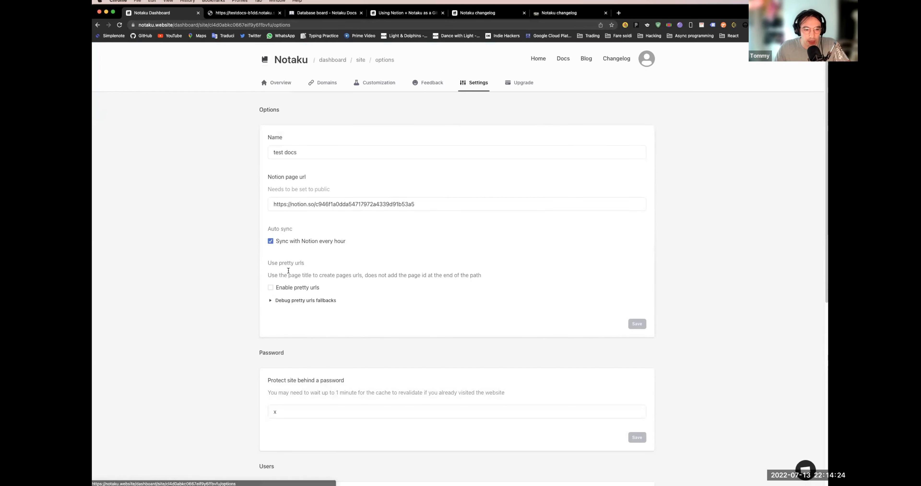
{"action": "scroll", "coordinate": [312, 313], "scroll_direction": "down", "scroll_amount": 5}
{"action": "left_click", "coordinate": [302, 263]}
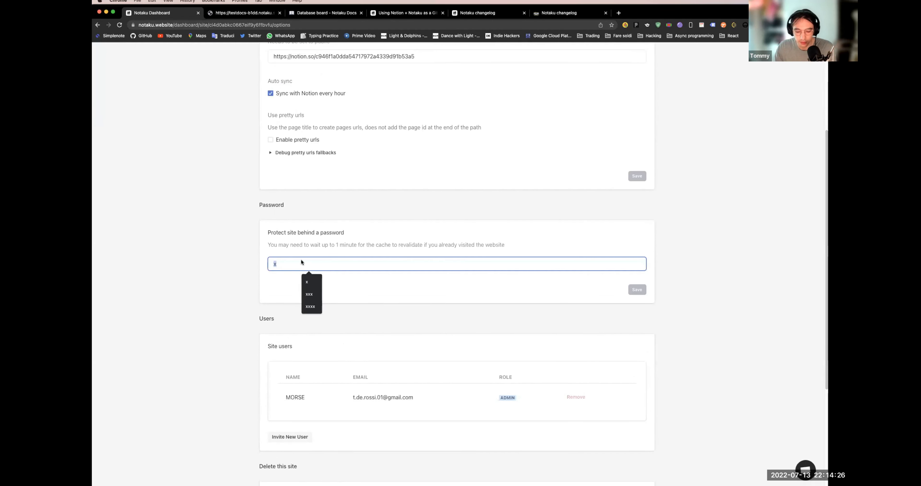
{"action": "key", "text": "BackSpace"}
{"action": "left_click", "coordinate": [635, 291]}
{"action": "scroll", "coordinate": [376, 251], "scroll_direction": "up", "scroll_amount": 5}
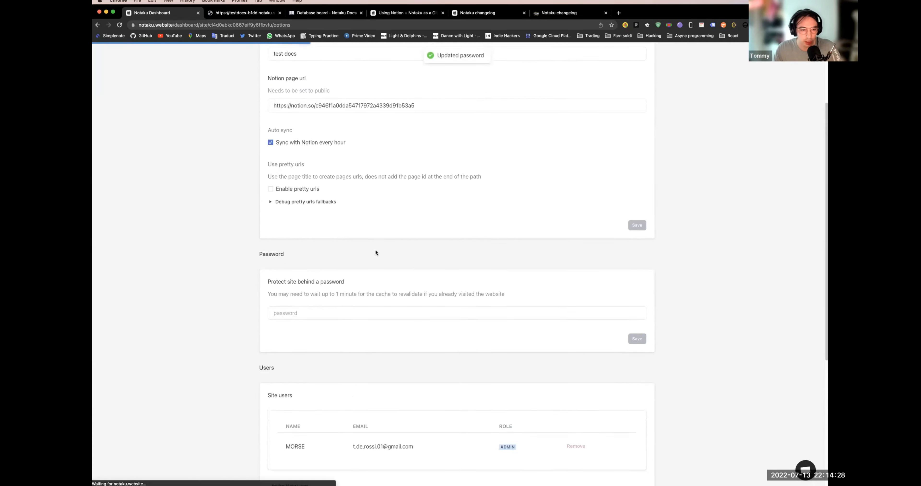
Step: Reopen the published test docs site from its overview, view its home page, and return to the dashboard
{"action": "left_click", "coordinate": [276, 82]}
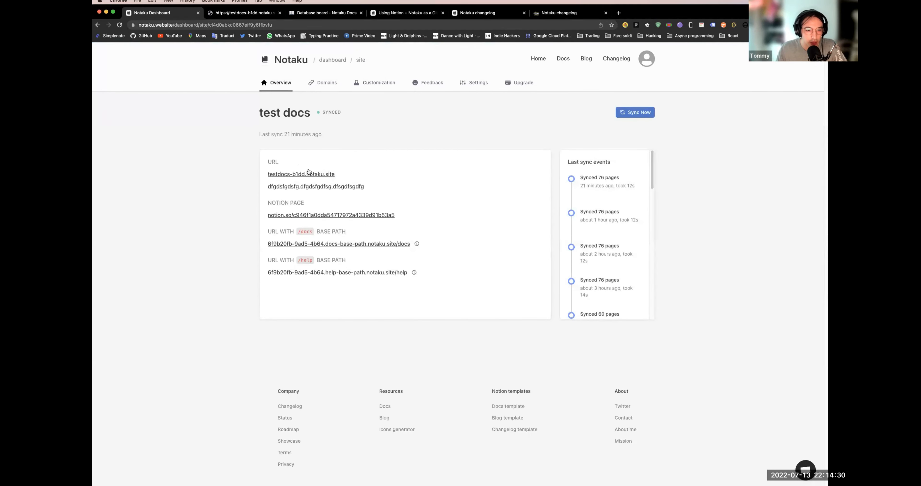
{"action": "left_click", "coordinate": [320, 175]}
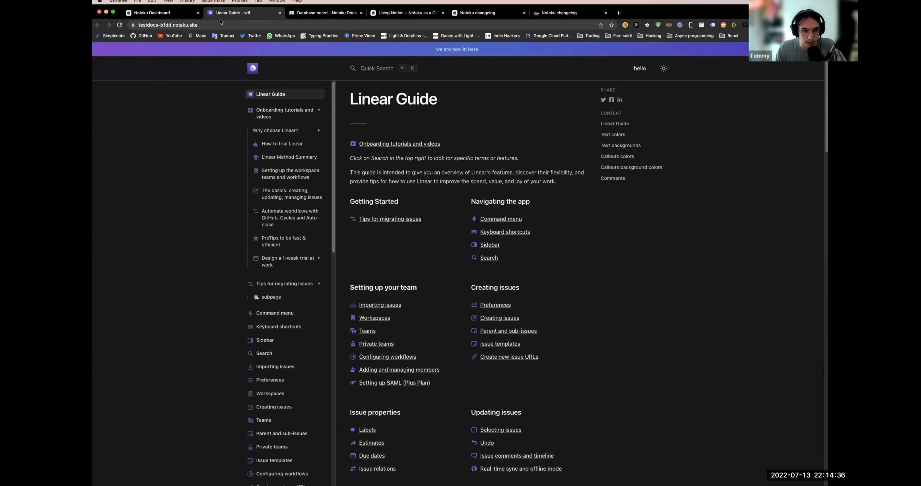
{"action": "left_click", "coordinate": [158, 12]}
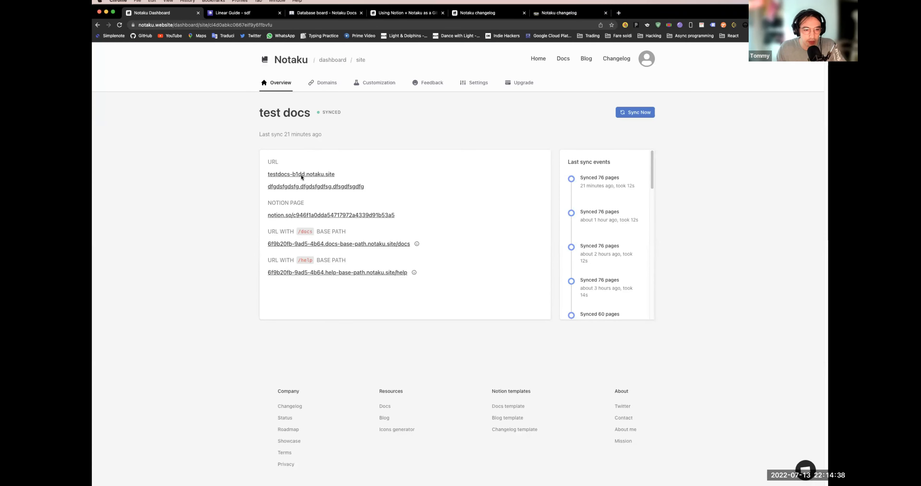
Step: Add the new domain sdfsdf.sdfsdf.sdfdsf to the test docs site
{"action": "left_click", "coordinate": [327, 82]}
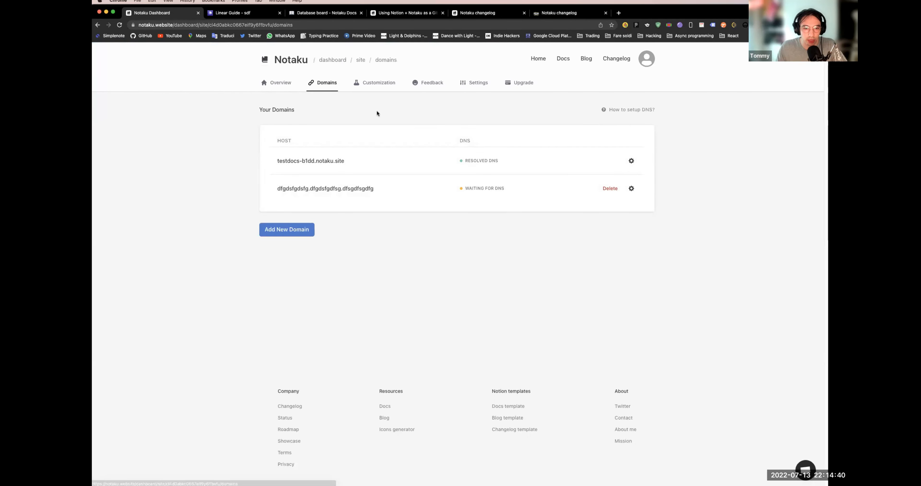
{"action": "left_click", "coordinate": [308, 230]}
{"action": "left_click", "coordinate": [432, 152]}
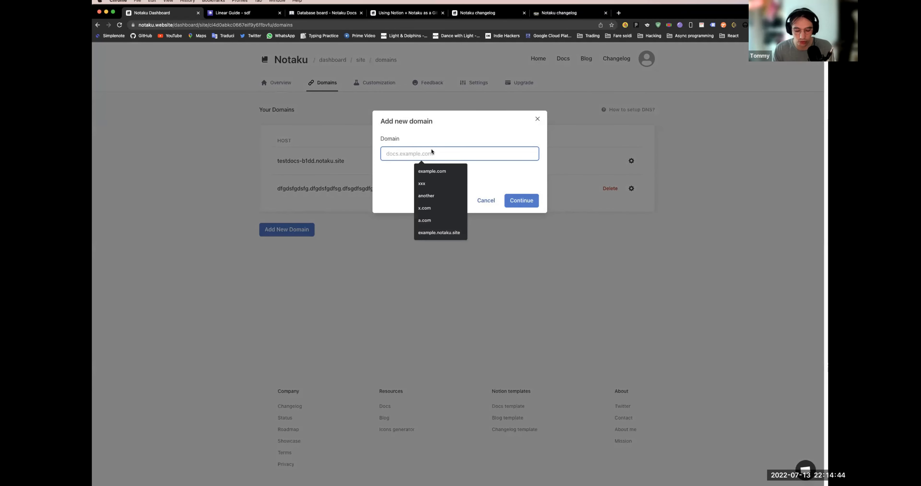
{"action": "type", "text": "sdfsdf.sdfsdf"}
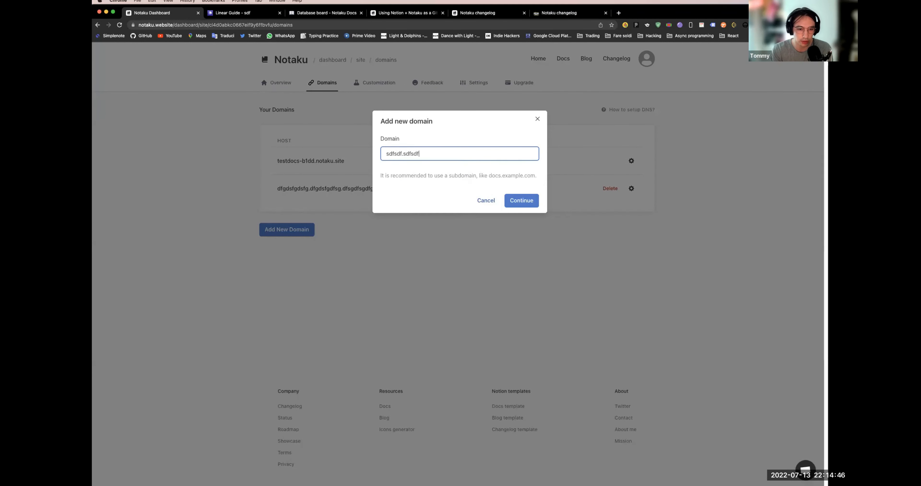
{"action": "type", "text": ".sdfdsf"}
{"action": "left_click", "coordinate": [518, 206]}
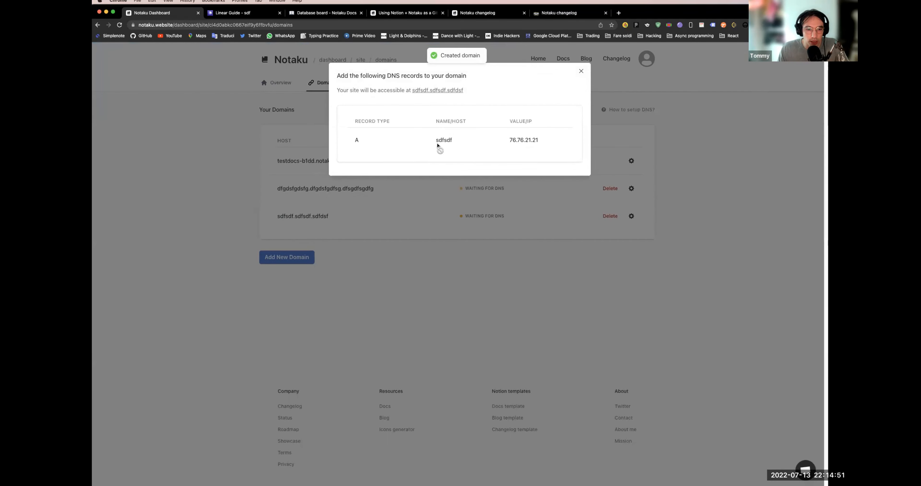
Step: Examine the record type, name/host and value/IP of the DNS record required for the new domain
{"action": "double_click", "coordinate": [358, 140]}
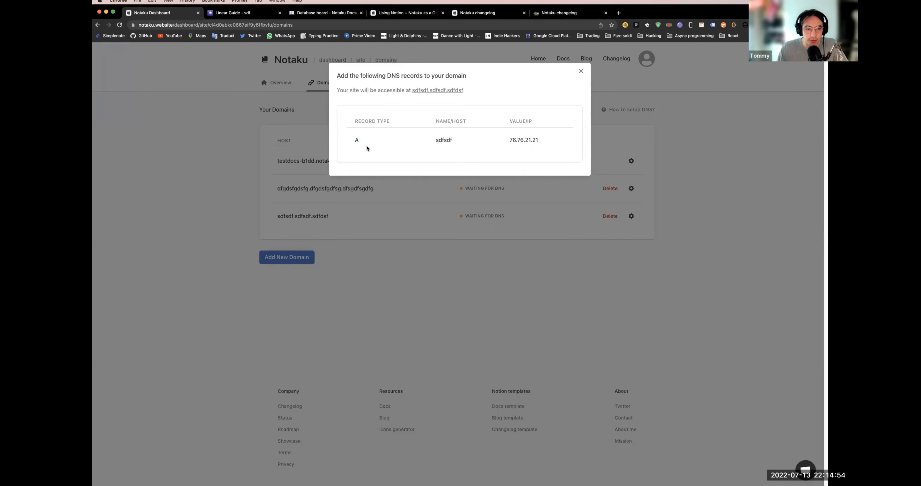
{"action": "left_click_drag", "start_coordinate": [437, 139], "coordinate": [544, 142]}
{"action": "left_click", "coordinate": [514, 143]}
{"action": "double_click", "coordinate": [518, 140]}
{"action": "left_click", "coordinate": [445, 142]}
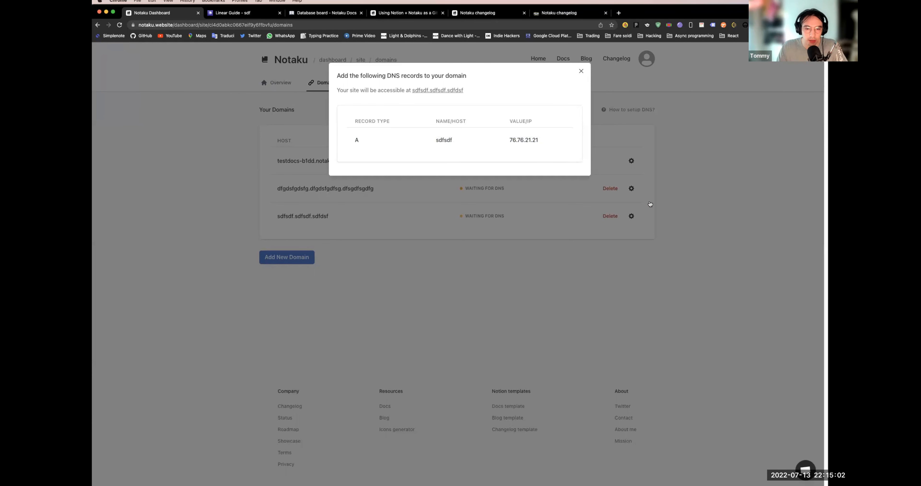
Step: Close the DNS record details and delete both custom domains from the site, leaving only the notaku.site address
{"action": "left_click", "coordinate": [650, 204]}
{"action": "left_click", "coordinate": [610, 216]}
{"action": "left_click", "coordinate": [610, 188]}
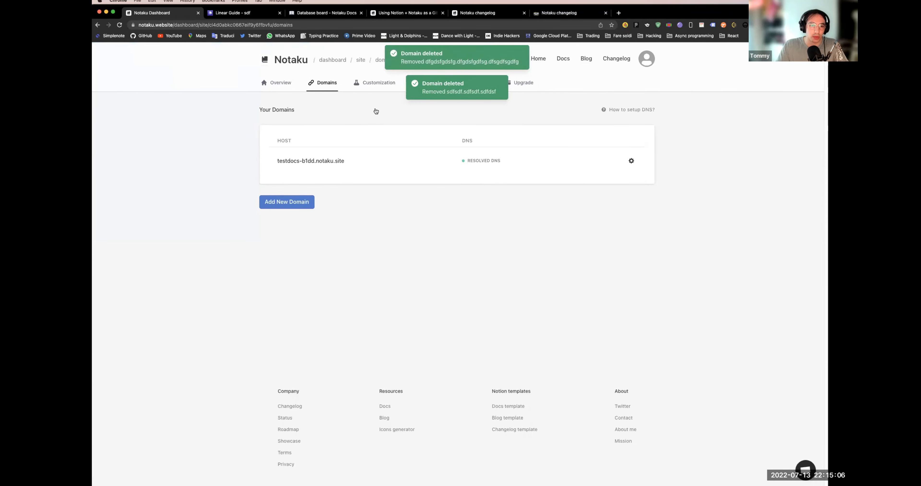
Step: Open the site's customization options and examine the Logo settings and the choice of logo type
{"action": "left_click", "coordinate": [378, 83]}
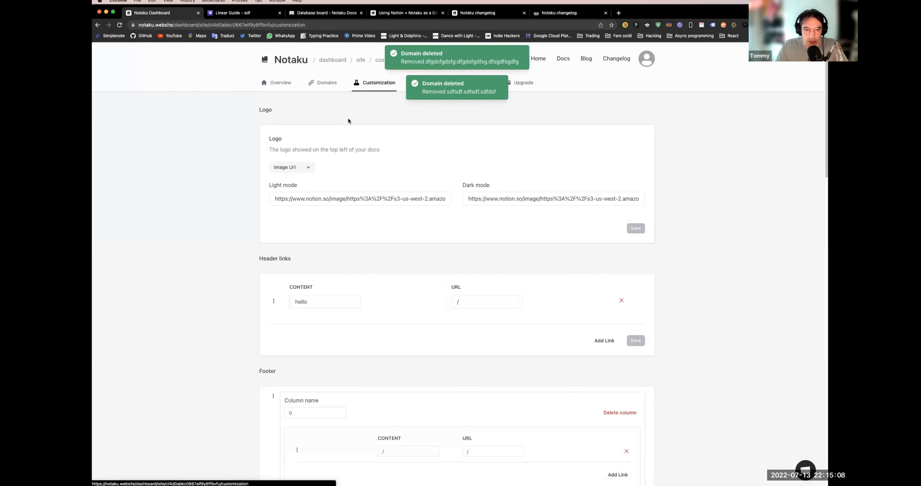
{"action": "double_click", "coordinate": [271, 140]}
{"action": "left_click", "coordinate": [311, 170]}
{"action": "left_click", "coordinate": [344, 169]}
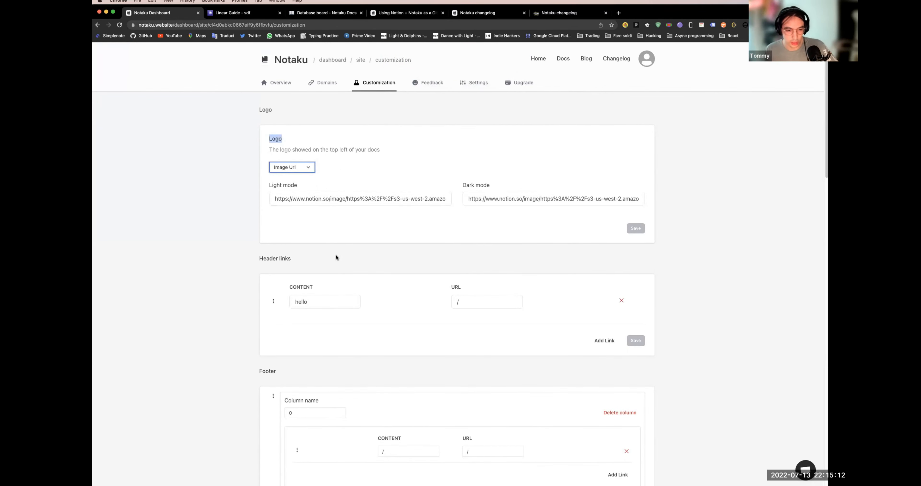
Step: Examine the Header links settings and compare the hello link with the header of the published site
{"action": "scroll", "coordinate": [329, 281], "scroll_direction": "down", "scroll_amount": 3}
{"action": "left_click", "coordinate": [313, 260]}
{"action": "left_click_drag", "start_coordinate": [262, 207], "coordinate": [293, 204]}
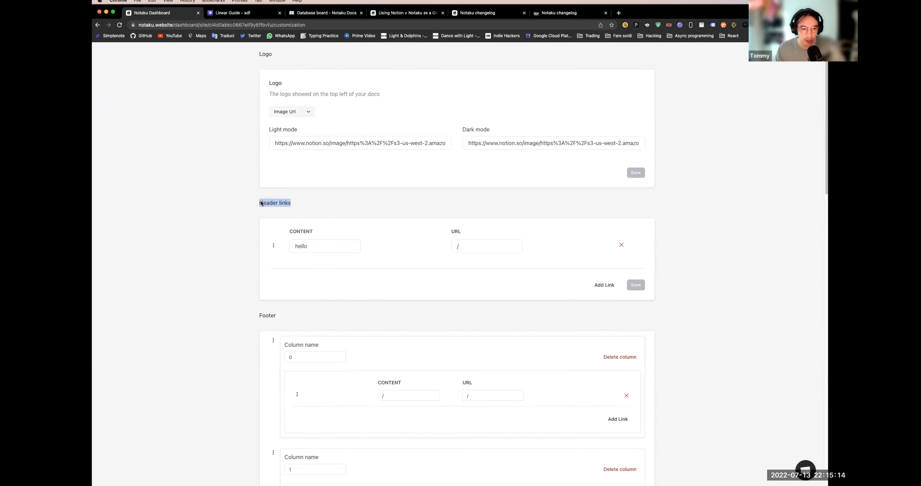
{"action": "double_click", "coordinate": [306, 247]}
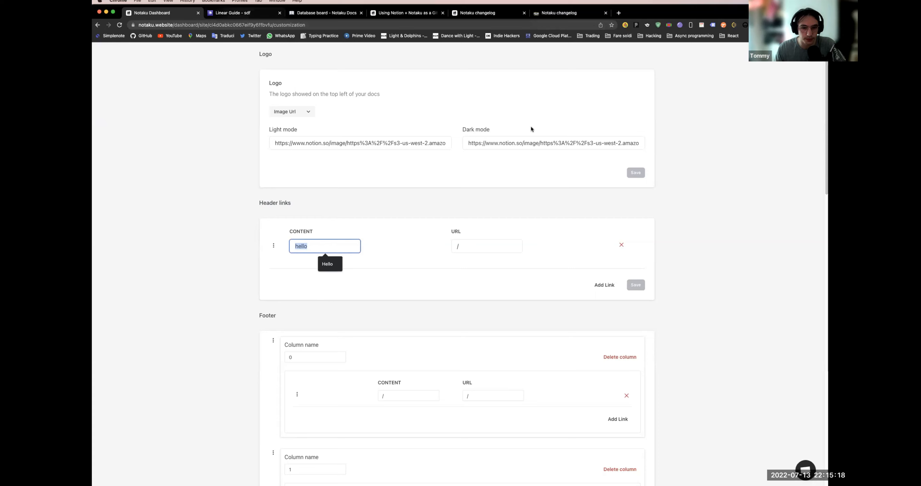
{"action": "left_click", "coordinate": [234, 13]}
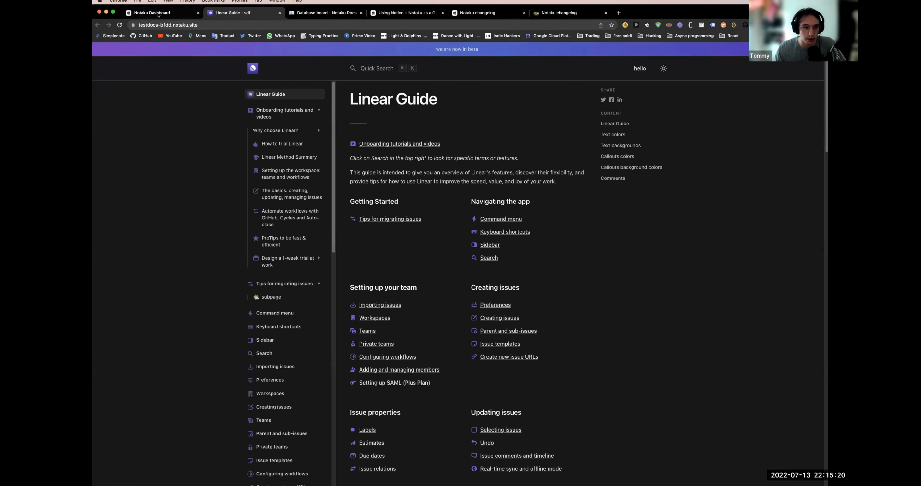
{"action": "key", "text": "ctrl+shift+Tab"}
Step: Look through the Footer columns and footer preview, and examine the Custom favicon image URL setting
{"action": "scroll", "coordinate": [301, 278], "scroll_direction": "down", "scroll_amount": 4}
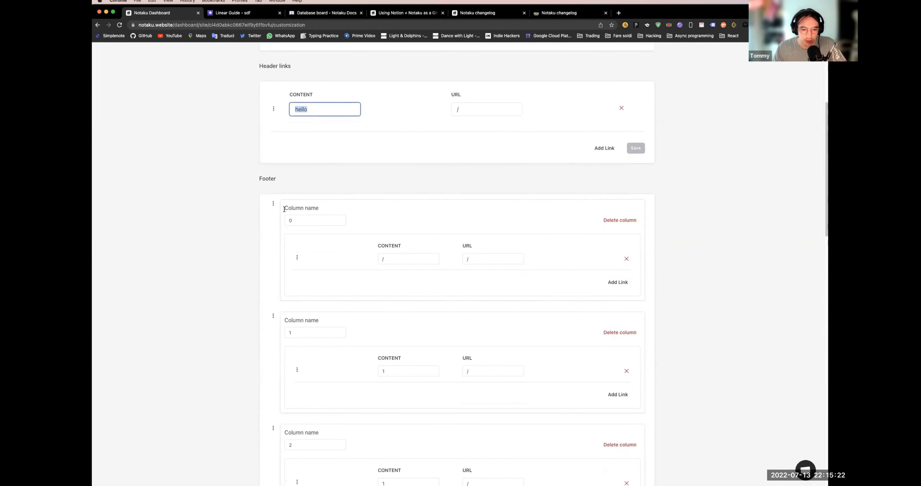
{"action": "scroll", "coordinate": [286, 211], "scroll_direction": "down", "scroll_amount": 10}
{"action": "scroll", "coordinate": [279, 218], "scroll_direction": "down", "scroll_amount": 3}
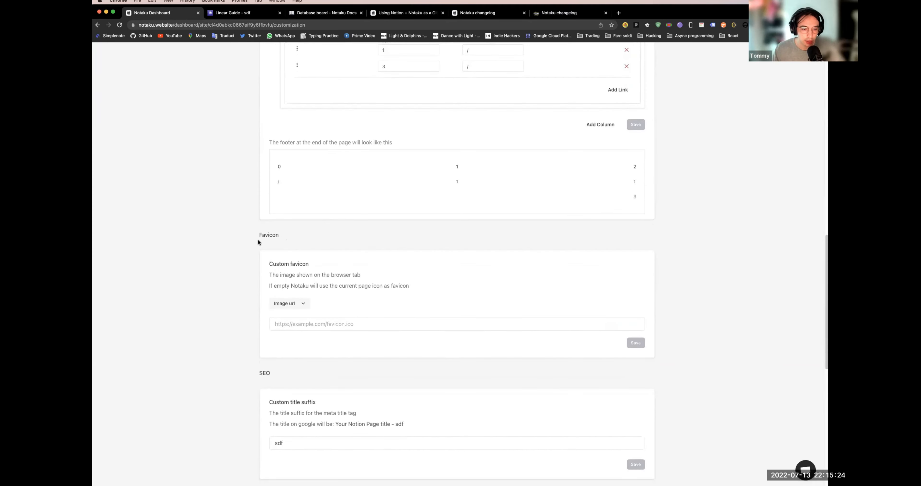
{"action": "left_click", "coordinate": [329, 312]}
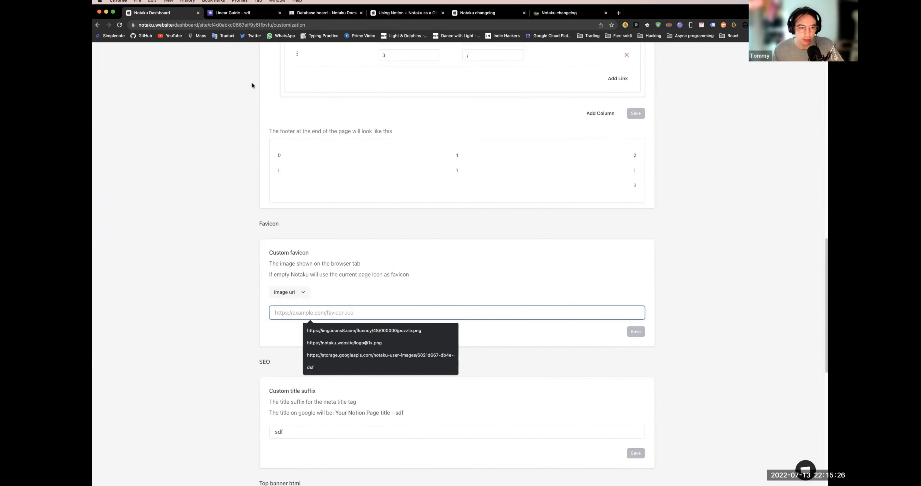
Step: Check the favicon on the published site, including on its Onboarding tutorials and videos page, and return to the dashboard
{"action": "left_click", "coordinate": [212, 14]}
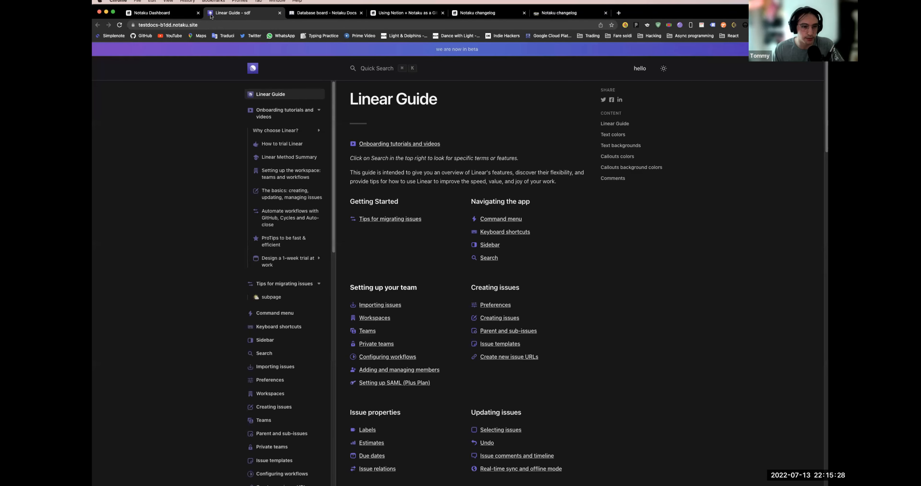
{"action": "left_click", "coordinate": [283, 116]}
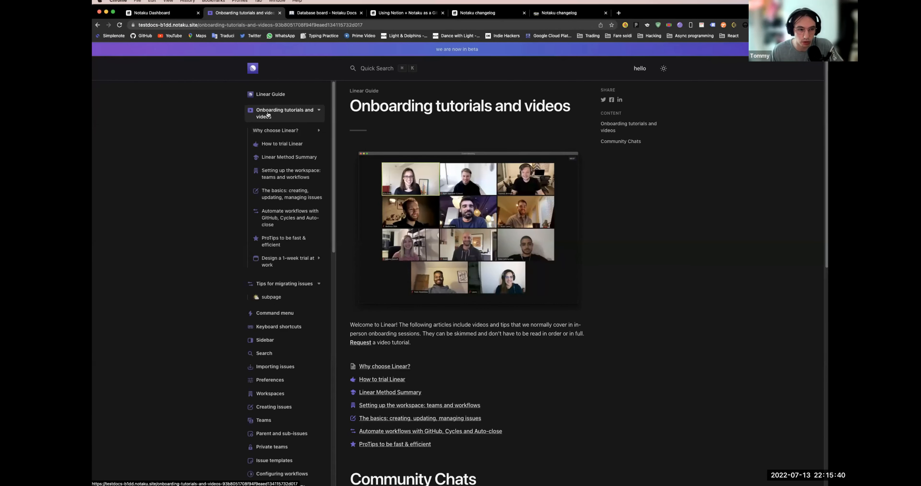
{"action": "left_click", "coordinate": [176, 13]}
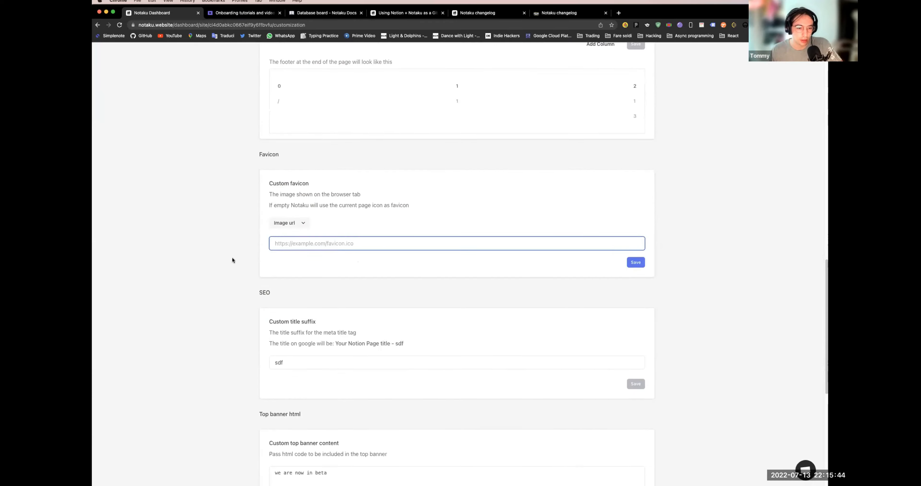
Step: Examine the Custom title suffix setting in the SEO section
{"action": "scroll", "coordinate": [233, 261], "scroll_direction": "down", "scroll_amount": 3}
{"action": "left_click", "coordinate": [288, 252]}
{"action": "left_click_drag", "start_coordinate": [272, 245], "coordinate": [315, 246]}
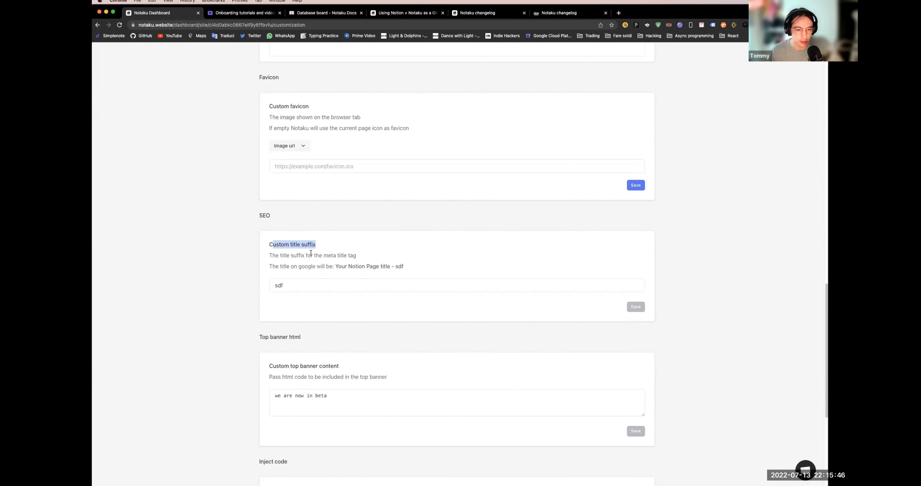
Step: Examine the Custom top banner content setting and its banner text
{"action": "scroll", "coordinate": [311, 253], "scroll_direction": "down", "scroll_amount": 2}
{"action": "scroll", "coordinate": [301, 306], "scroll_direction": "down", "scroll_amount": 4}
{"action": "left_click", "coordinate": [289, 222]}
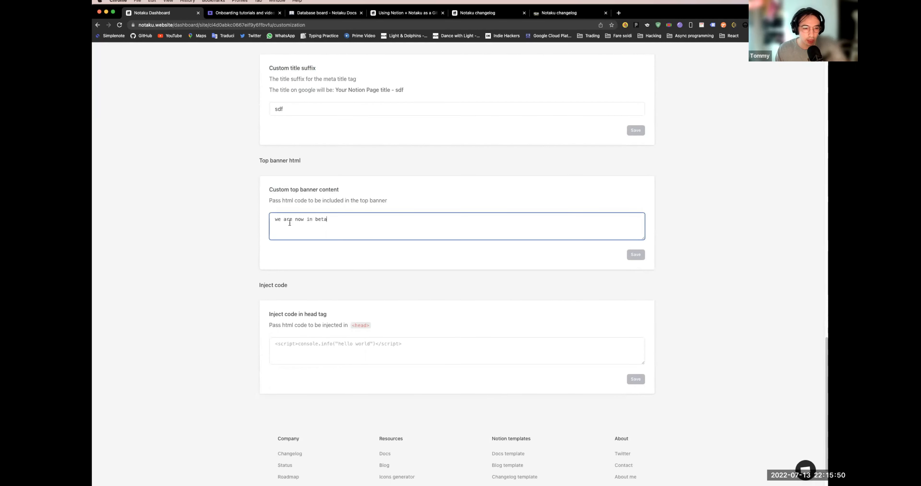
{"action": "triple_click", "coordinate": [274, 219]}
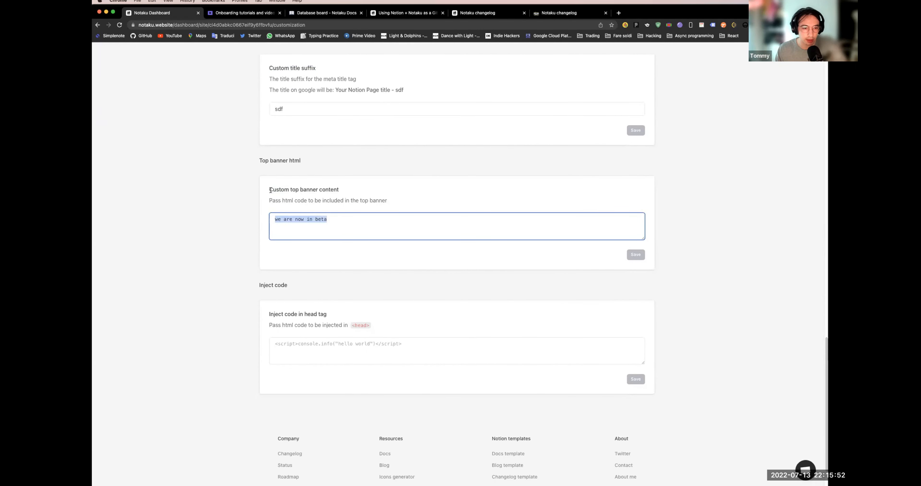
{"action": "left_click_drag", "start_coordinate": [270, 190], "coordinate": [320, 191]}
{"action": "left_click", "coordinate": [336, 191]}
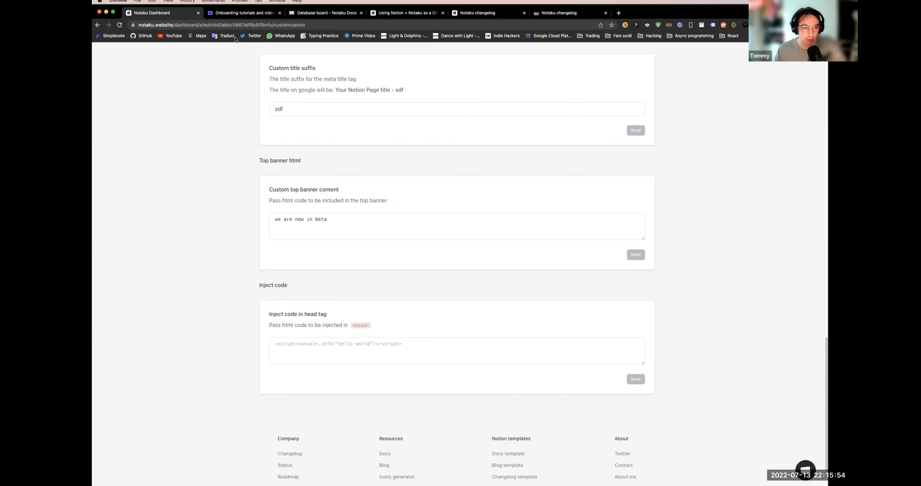
Step: View the top banner on the published site, switch the site to light mode, and return to the dashboard
{"action": "left_click", "coordinate": [242, 13]}
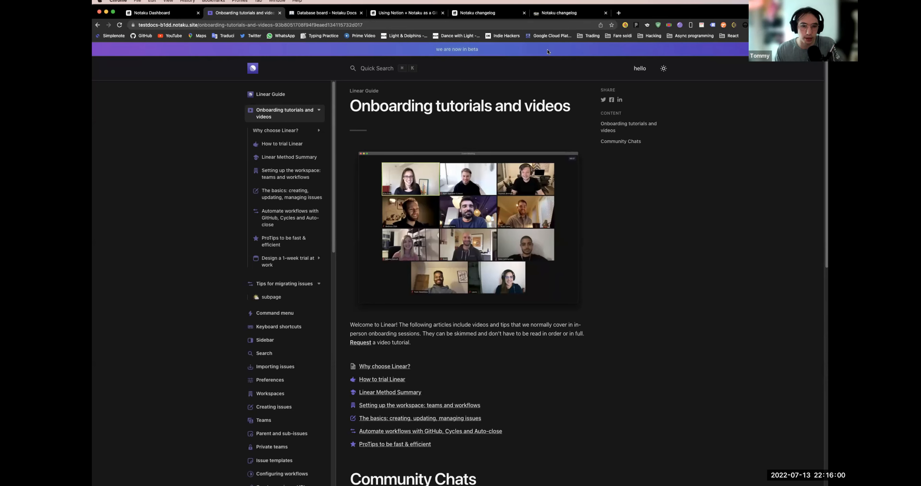
{"action": "left_click", "coordinate": [662, 69]}
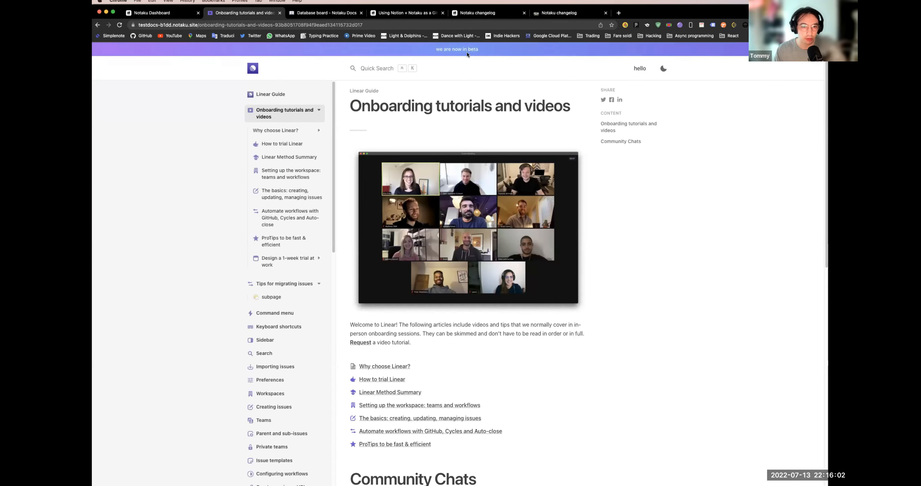
{"action": "left_click", "coordinate": [180, 15]}
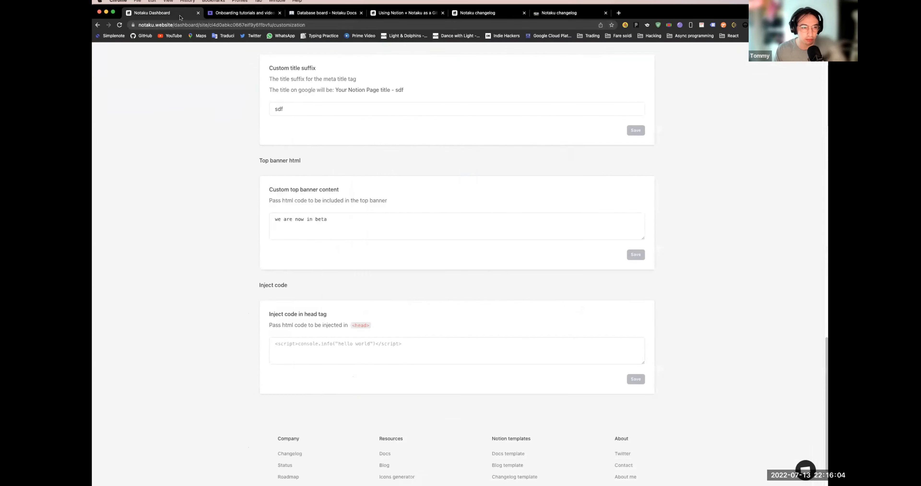
Step: Examine the setting for injecting HTML code into the site's head tag
{"action": "scroll", "coordinate": [290, 299], "scroll_direction": "down", "scroll_amount": 1}
{"action": "left_click", "coordinate": [359, 342]}
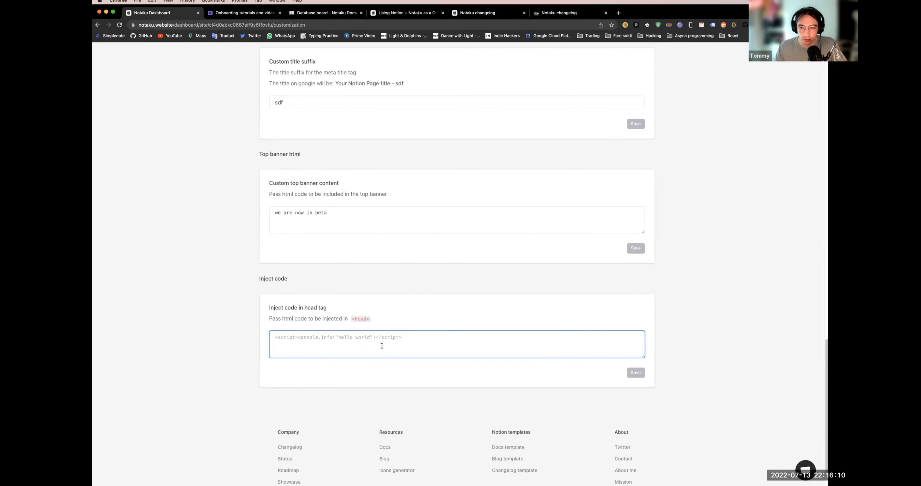
{"action": "left_click", "coordinate": [631, 318]}
Step: Open the site's feedback report to review the page votes from the last 30 days
{"action": "scroll", "coordinate": [631, 284], "scroll_direction": "up", "scroll_amount": 20}
{"action": "left_click", "coordinate": [437, 86]}
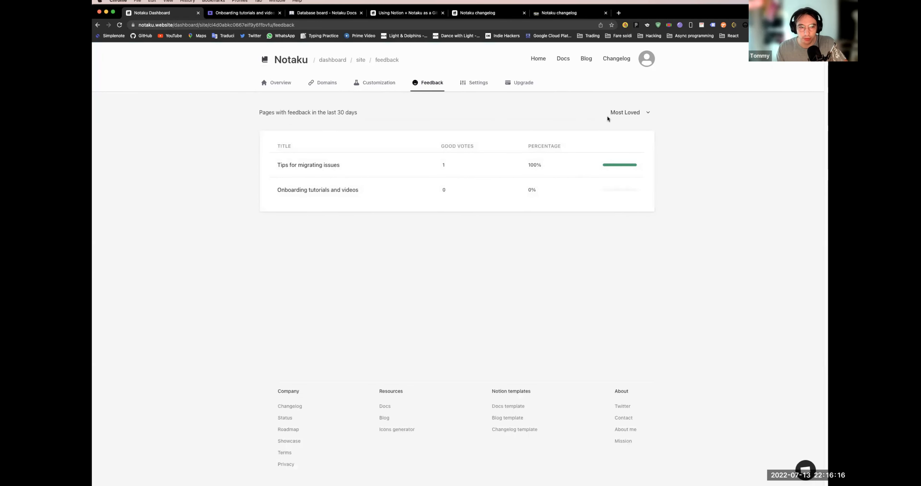
Step: Give the published Onboarding tutorials and videos page the happiest helpfulness rating and refresh the dashboard's feedback report
{"action": "key", "text": "super+2"}
{"action": "scroll", "coordinate": [500, 322], "scroll_direction": "down", "scroll_amount": 9}
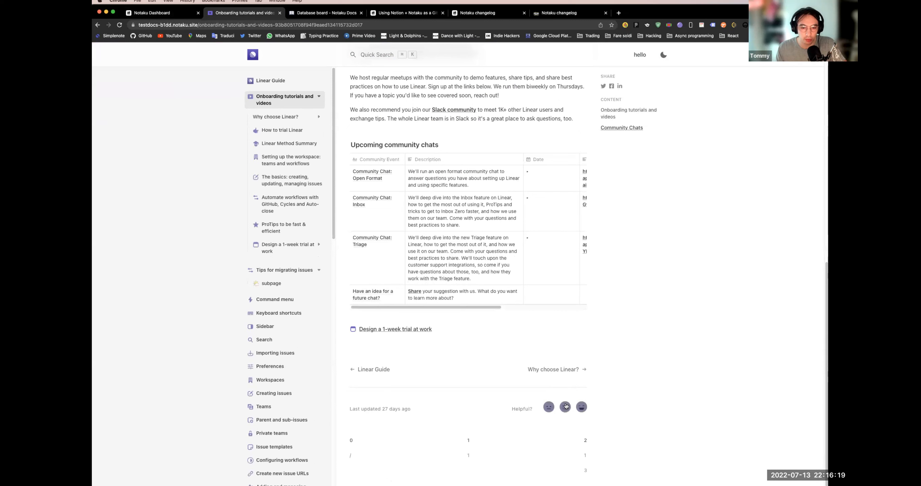
{"action": "left_click", "coordinate": [582, 407]}
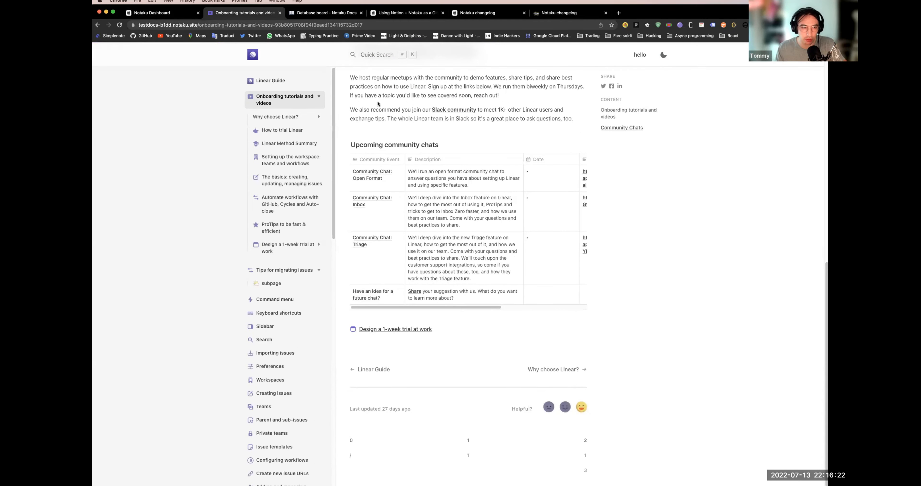
{"action": "key", "text": "super+1"}
{"action": "left_click", "coordinate": [120, 26]}
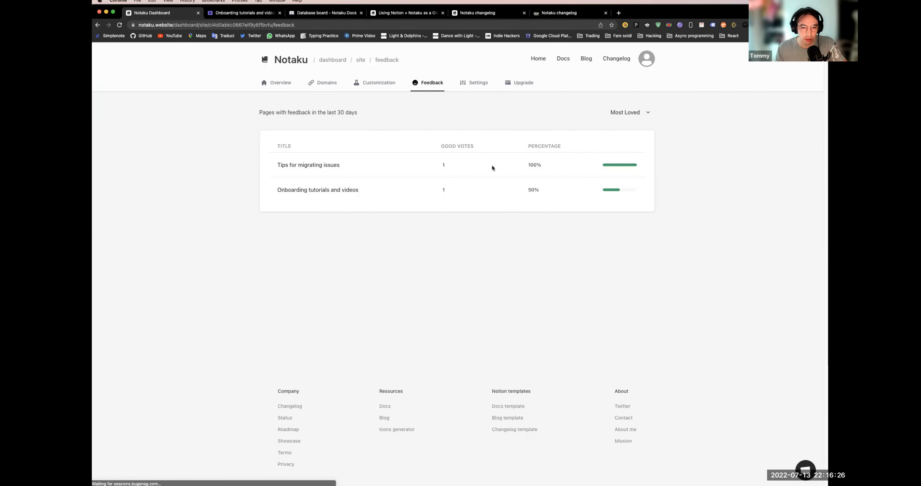
Step: Open the Command menu page on the published site and give it the unhappiest helpfulness rating
{"action": "key", "text": "super+2"}
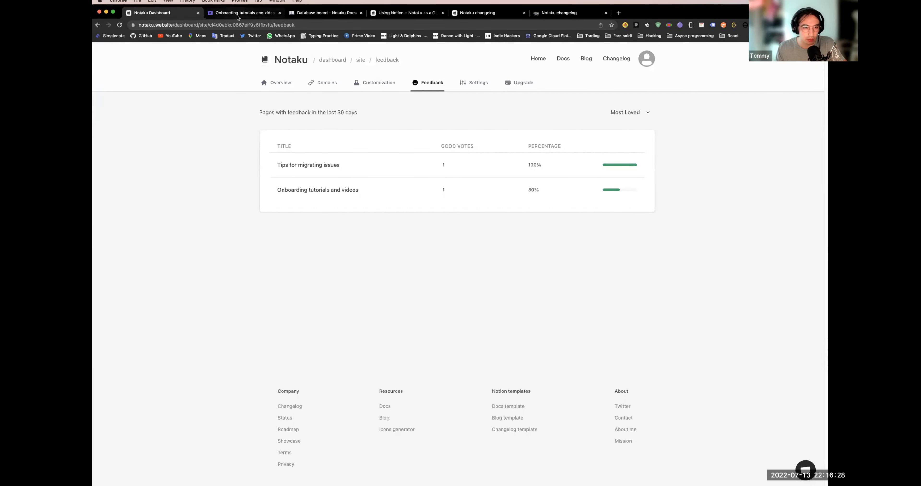
{"action": "left_click", "coordinate": [278, 301]}
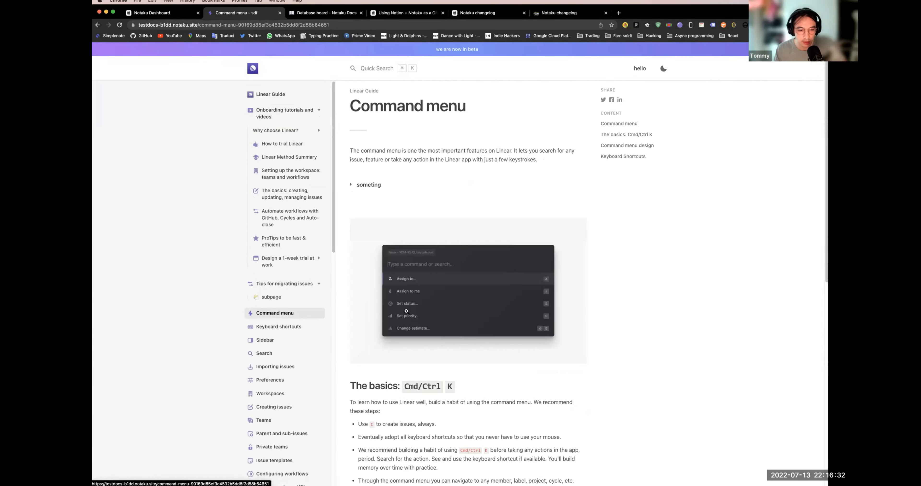
{"action": "scroll", "coordinate": [577, 409], "scroll_direction": "down", "scroll_amount": 10}
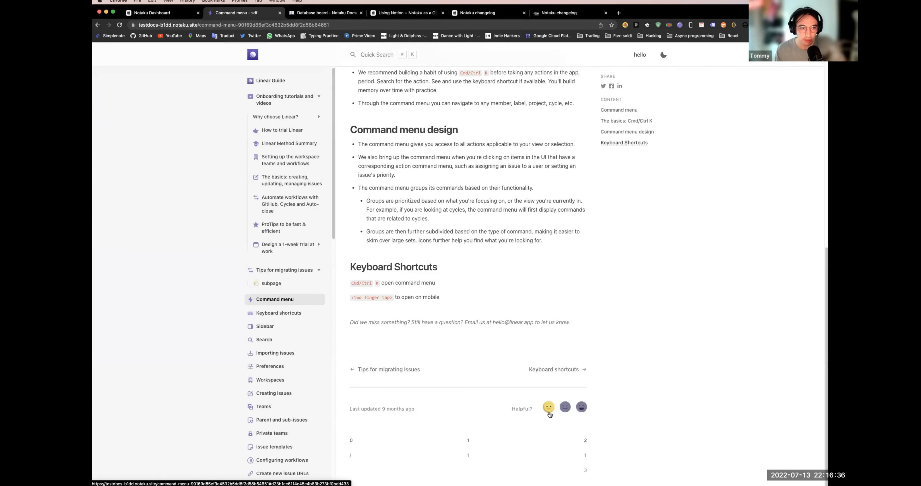
Step: Sort the dashboard's feedback report by Most Hated and examine the Command menu entry
{"action": "left_click", "coordinate": [164, 14]}
{"action": "left_click", "coordinate": [629, 112]}
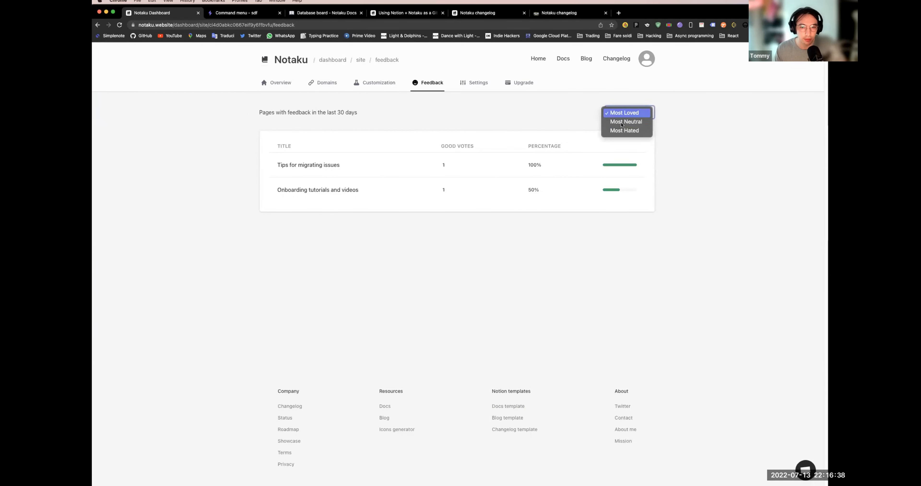
{"action": "left_click", "coordinate": [653, 118]}
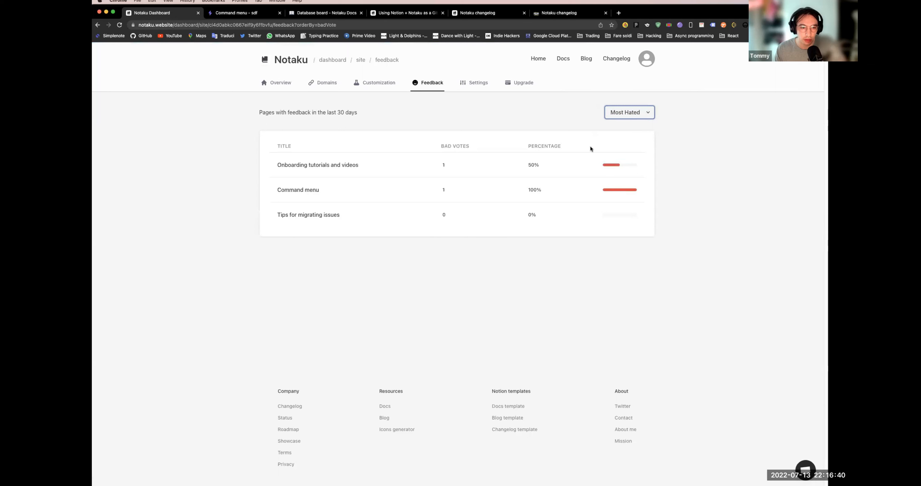
{"action": "left_click_drag", "start_coordinate": [275, 193], "coordinate": [318, 191]}
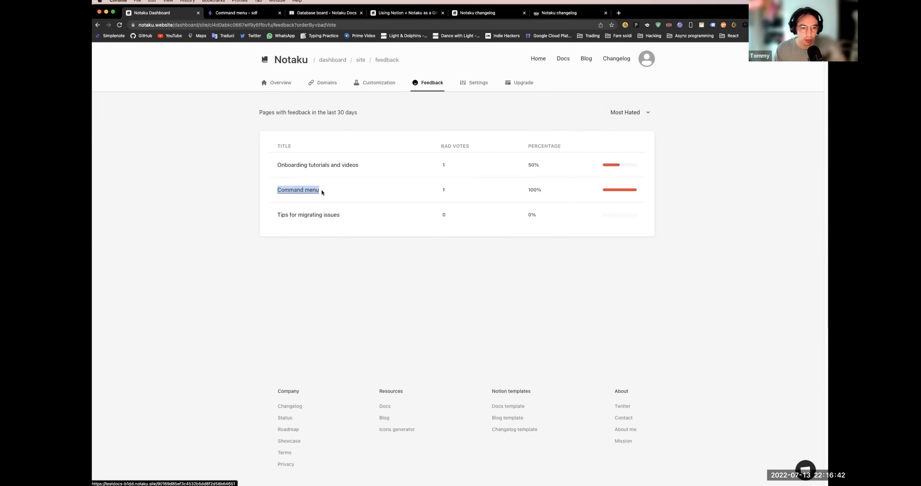
{"action": "left_click", "coordinate": [418, 188]}
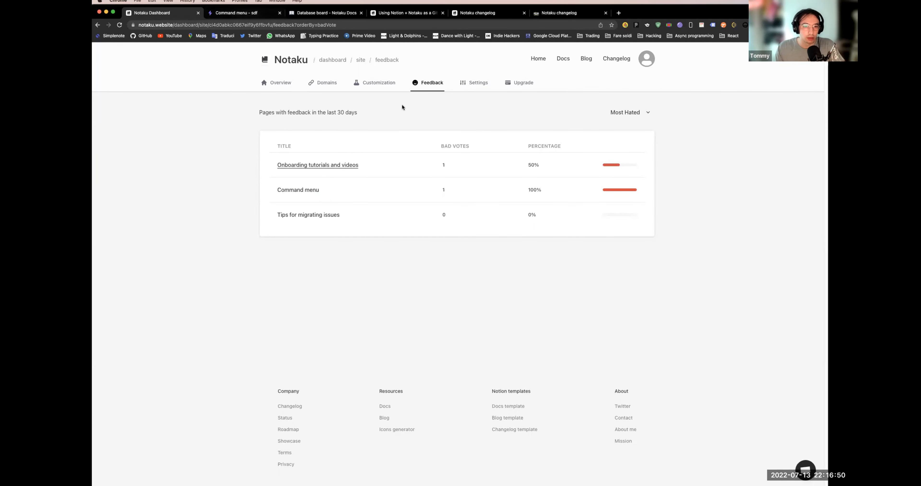
Step: Enable pretty urls in the site's settings and save the options
{"action": "left_click", "coordinate": [474, 83]}
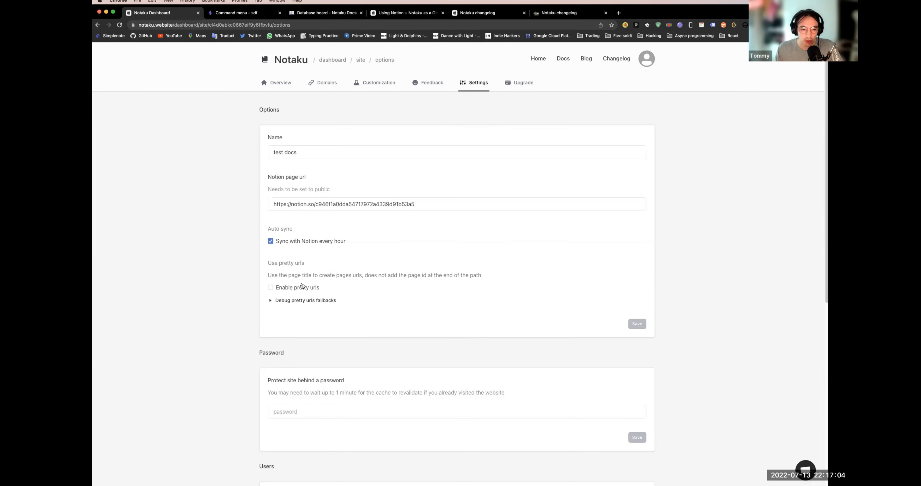
{"action": "left_click", "coordinate": [296, 289]}
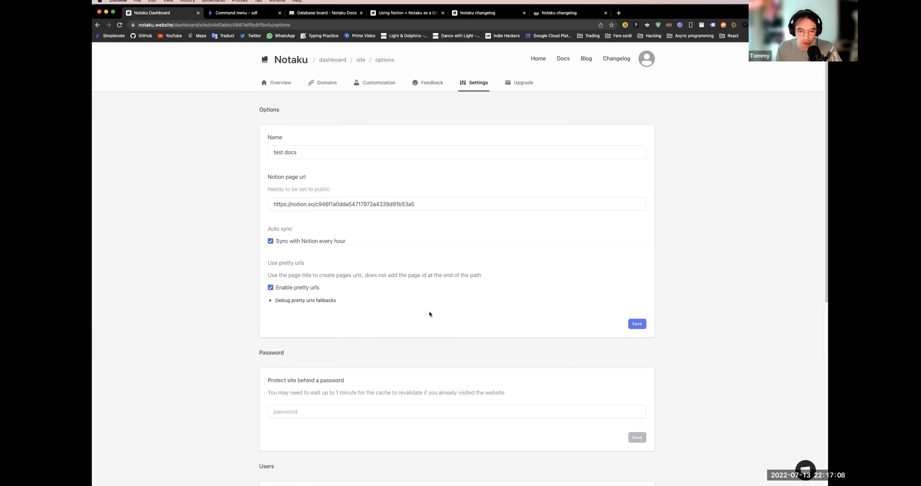
{"action": "left_click", "coordinate": [637, 324]}
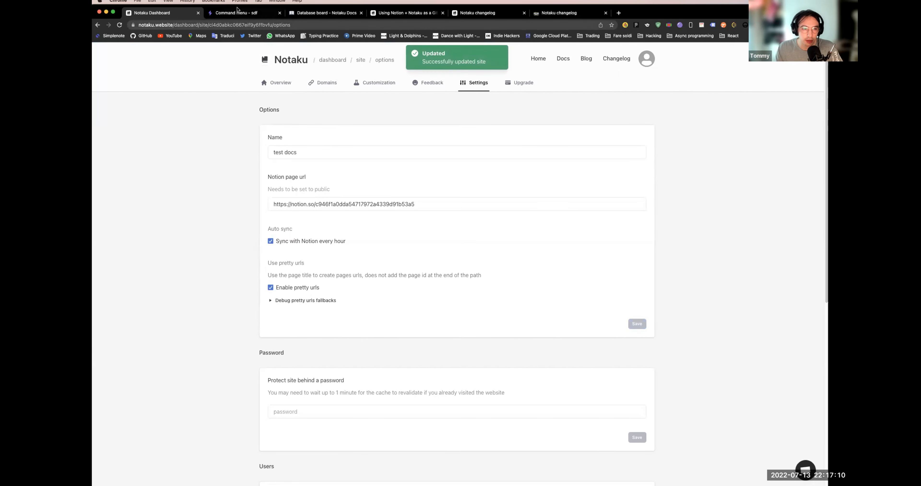
Step: Load the published Command menu page without the page id in its URL and examine the shortened /command-menu path
{"action": "left_click", "coordinate": [243, 12]}
{"action": "left_click_drag", "start_coordinate": [215, 25], "coordinate": [290, 25]}
{"action": "double_click", "coordinate": [268, 25]}
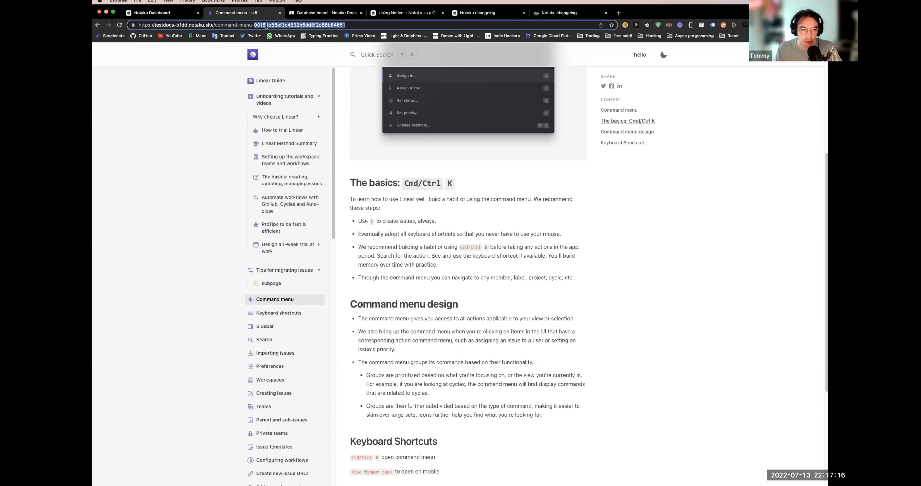
{"action": "key", "text": "Return"}
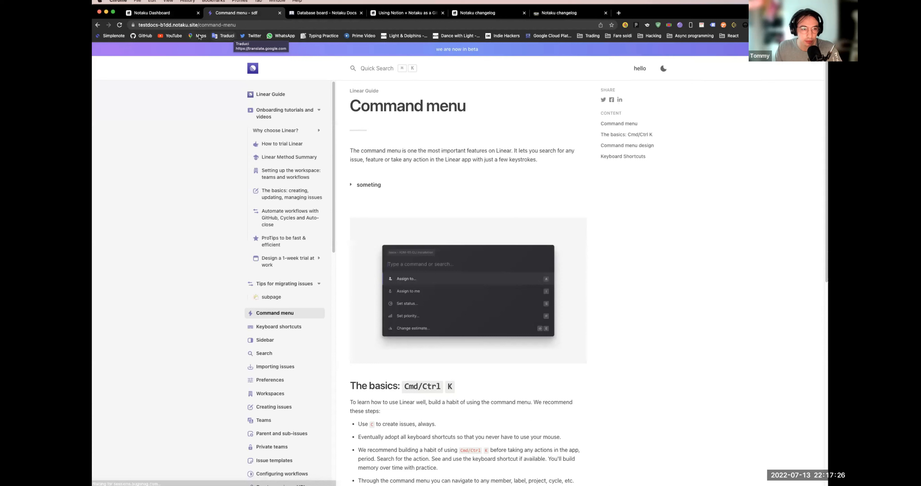
{"action": "left_click", "coordinate": [261, 25]}
{"action": "left_click_drag", "start_coordinate": [261, 26], "coordinate": [214, 26]}
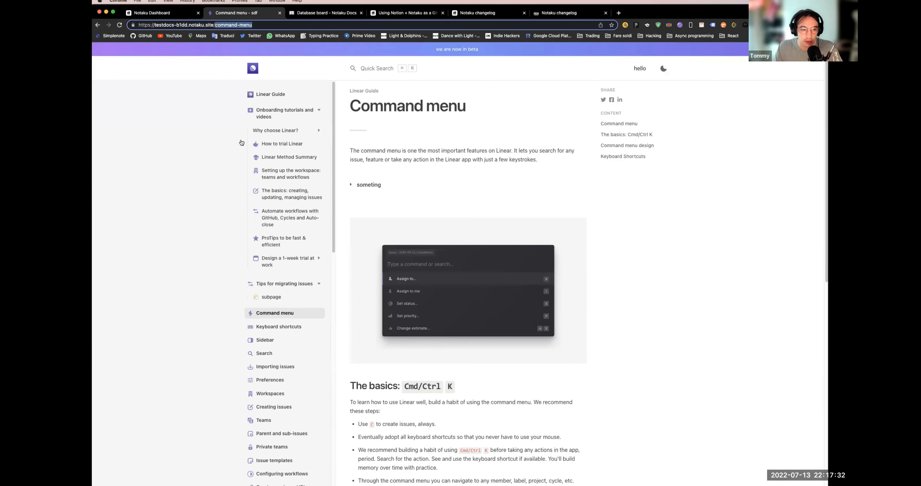
Step: Open the Why choose Linear? and How to trial Linear pages to examine how their URLs nest under the parent page
{"action": "left_click", "coordinate": [275, 130]}
{"action": "left_click_drag", "start_coordinate": [200, 24], "coordinate": [285, 29]}
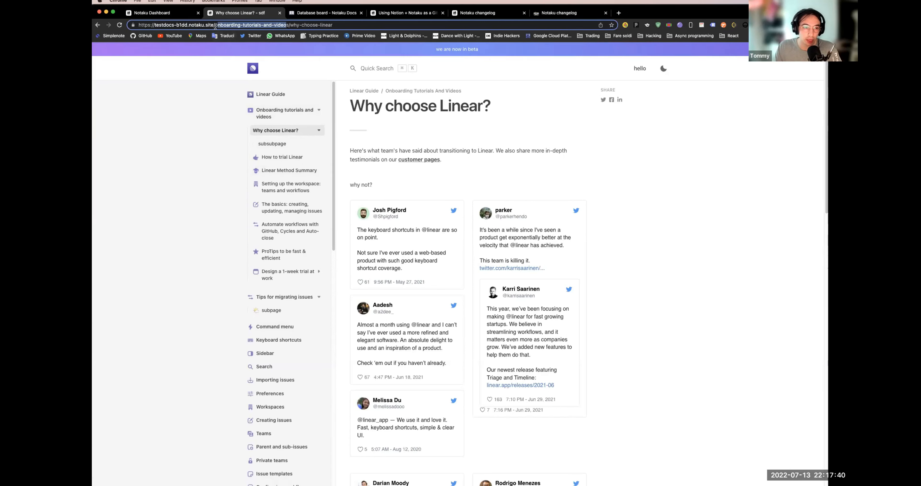
{"action": "left_click", "coordinate": [273, 25]}
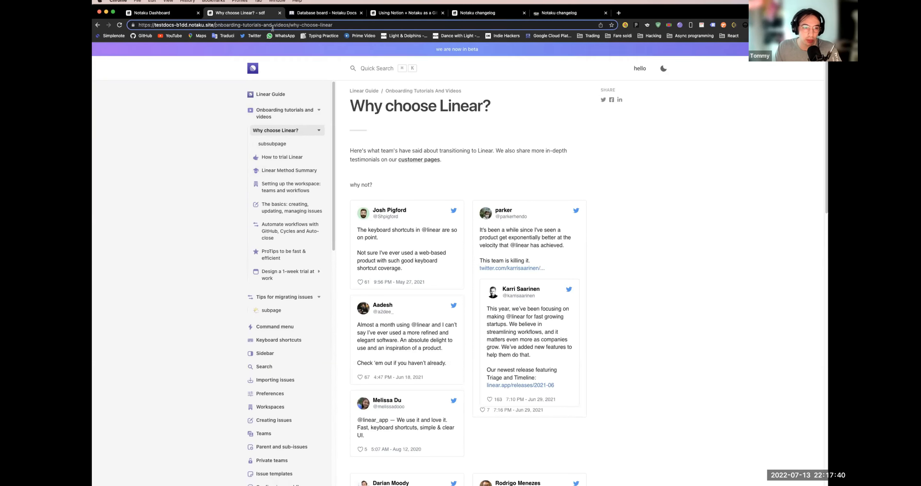
{"action": "left_click", "coordinate": [284, 157]}
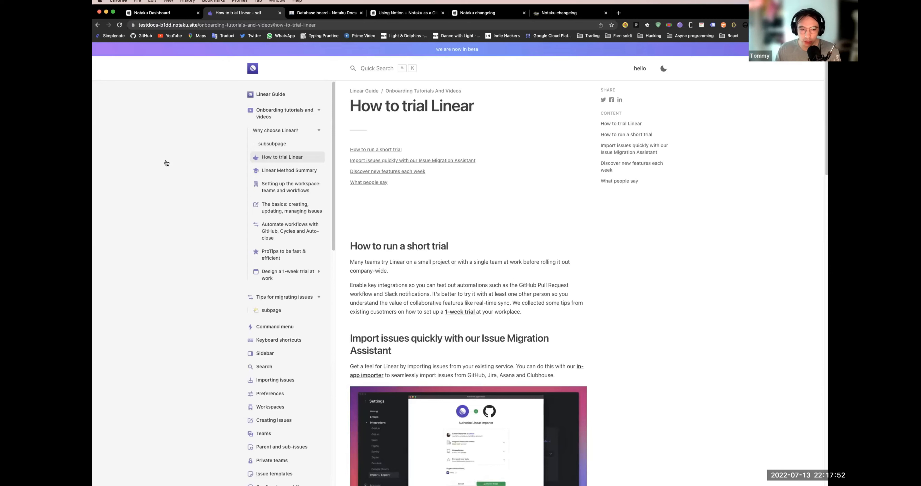
Step: Expand the Debug pretty urls fallbacks details in the site's settings and uncheck Enable pretty urls
{"action": "left_click", "coordinate": [170, 12]}
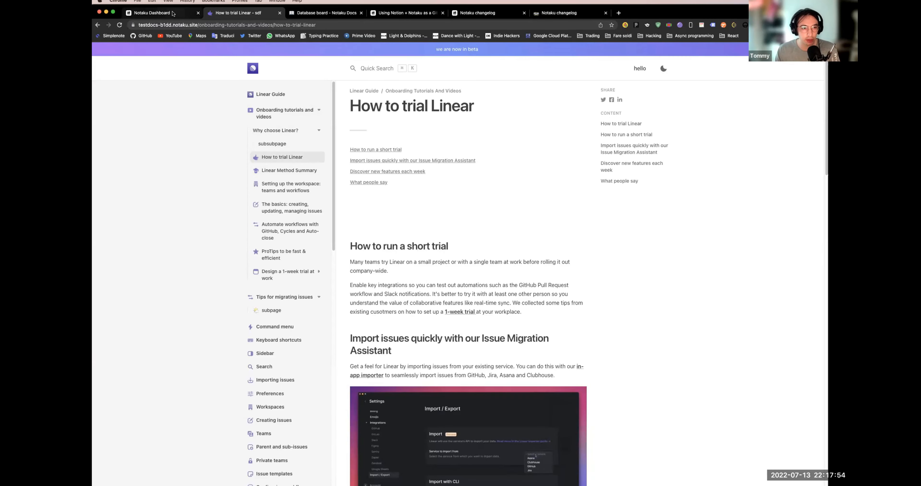
{"action": "left_click", "coordinate": [270, 302]}
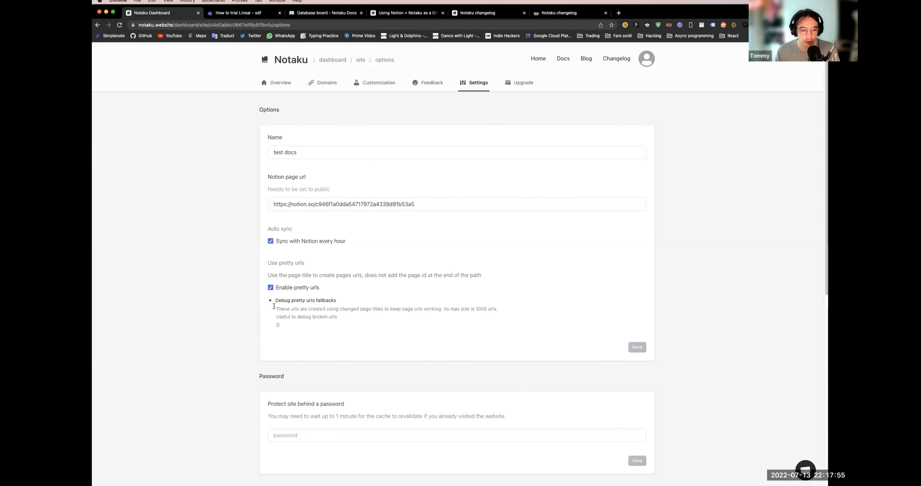
{"action": "left_click", "coordinate": [282, 327]}
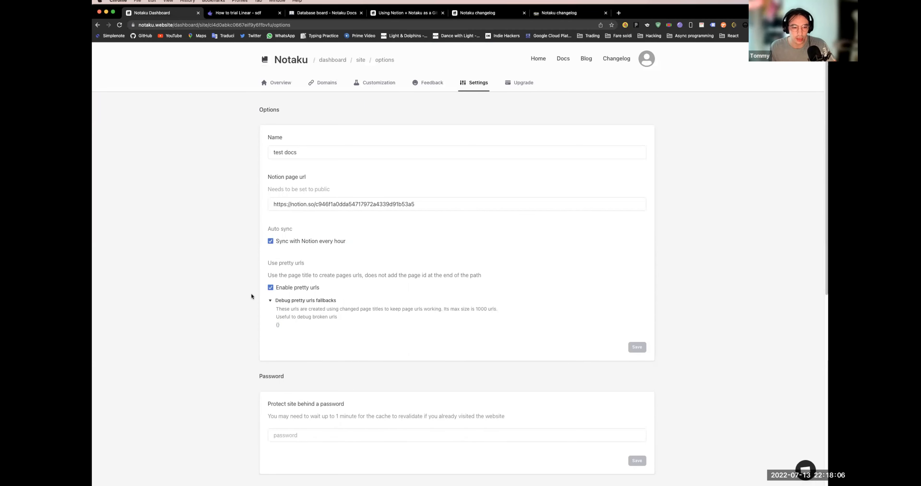
{"action": "left_click", "coordinate": [271, 289]}
Step: Enter a password under Protect site behind a password and save it
{"action": "scroll", "coordinate": [266, 302], "scroll_direction": "down", "scroll_amount": 3}
{"action": "scroll", "coordinate": [278, 311], "scroll_direction": "down", "scroll_amount": 5}
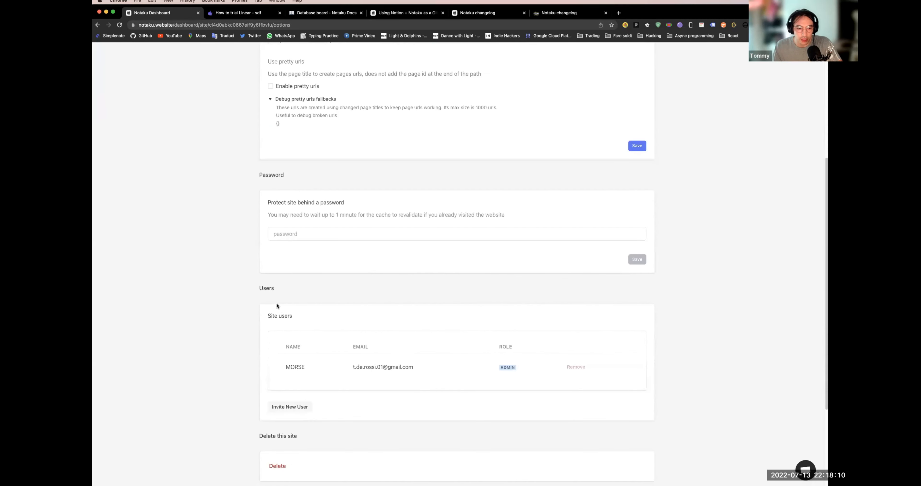
{"action": "left_click", "coordinate": [289, 235]}
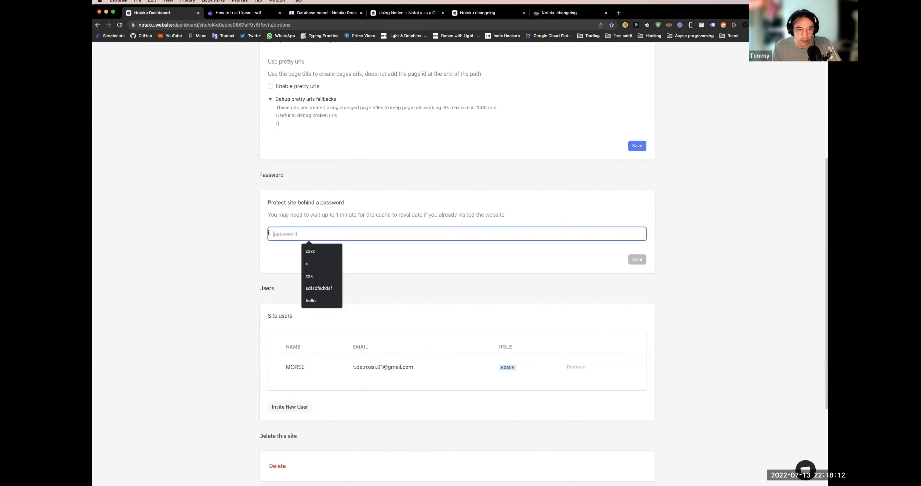
{"action": "left_click", "coordinate": [231, 223]}
{"action": "left_click", "coordinate": [300, 232]}
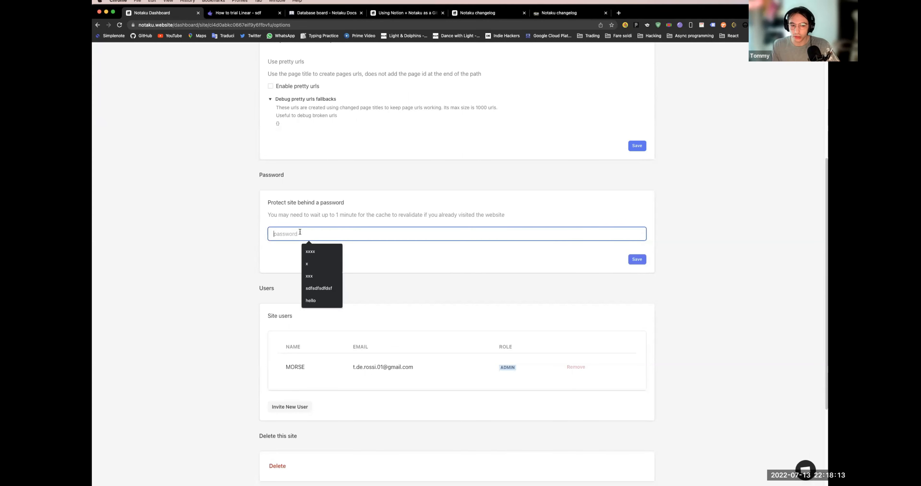
{"action": "left_click", "coordinate": [229, 240]}
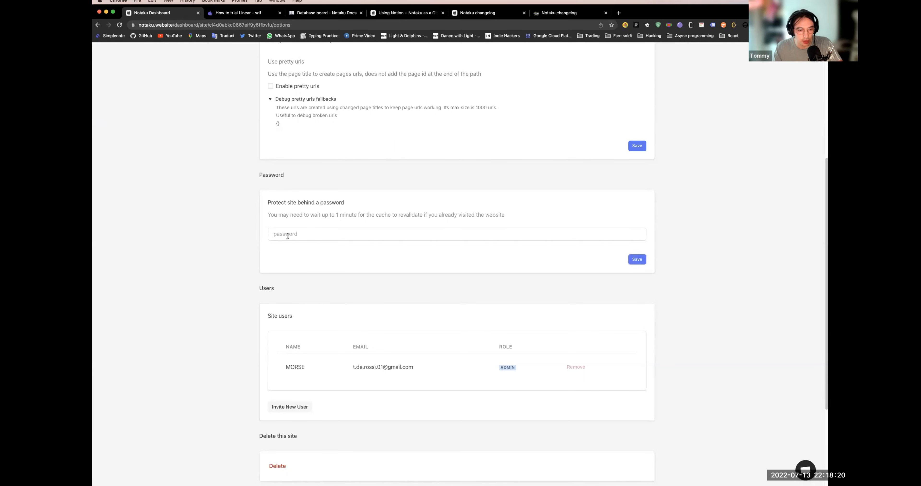
{"action": "left_click", "coordinate": [291, 236]}
{"action": "left_click", "coordinate": [231, 241]}
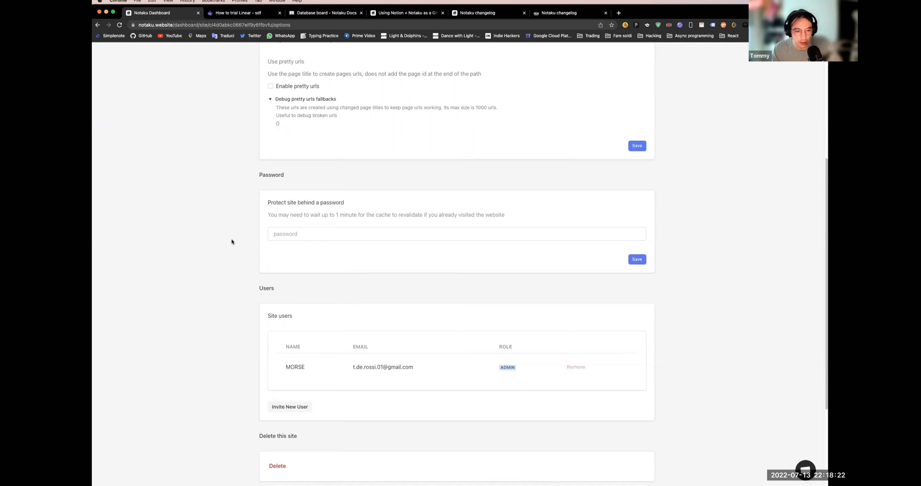
{"action": "left_click", "coordinate": [290, 235]}
{"action": "type", "text": "x"}
{"action": "left_click", "coordinate": [419, 257]}
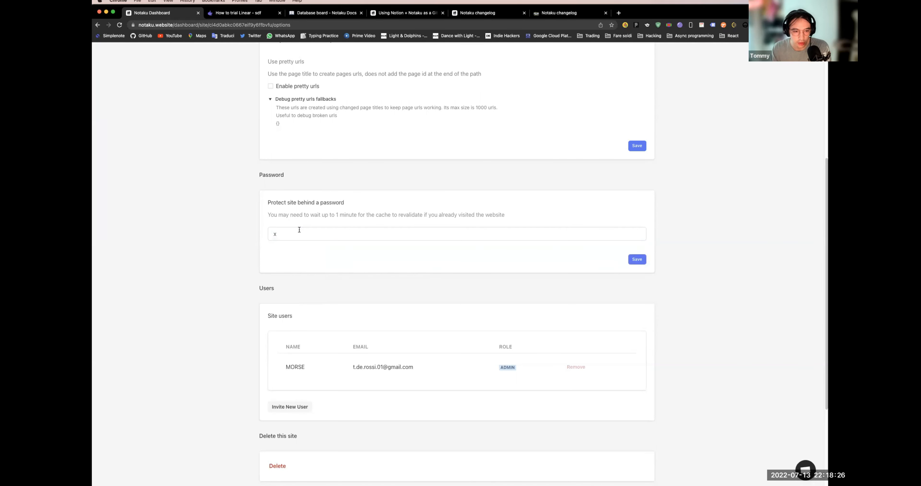
{"action": "left_click", "coordinate": [637, 260]}
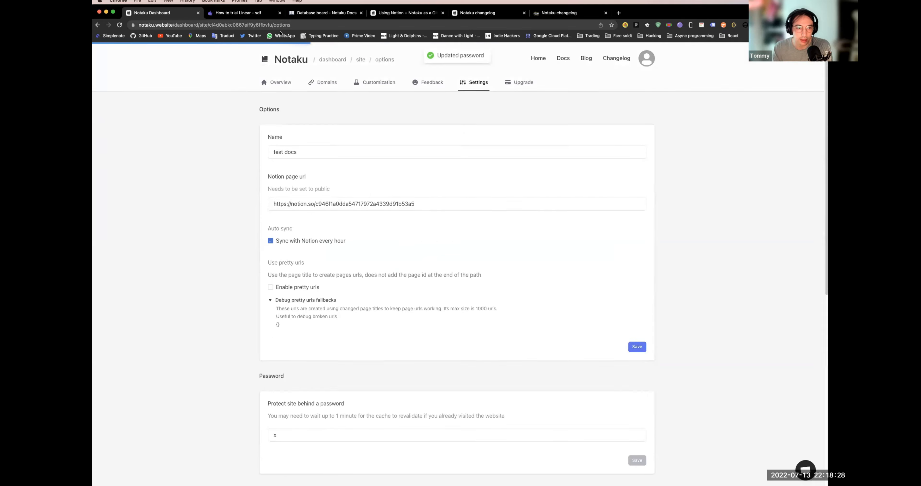
Step: Reload the published site, unlock it with the site password, and save the password in the browser
{"action": "left_click", "coordinate": [268, 16]}
{"action": "key", "text": "super+r"}
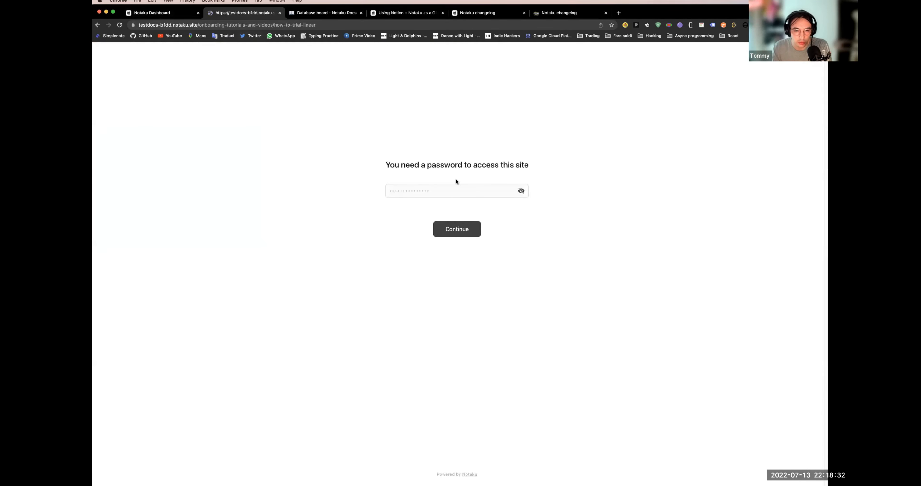
{"action": "left_click", "coordinate": [454, 191]}
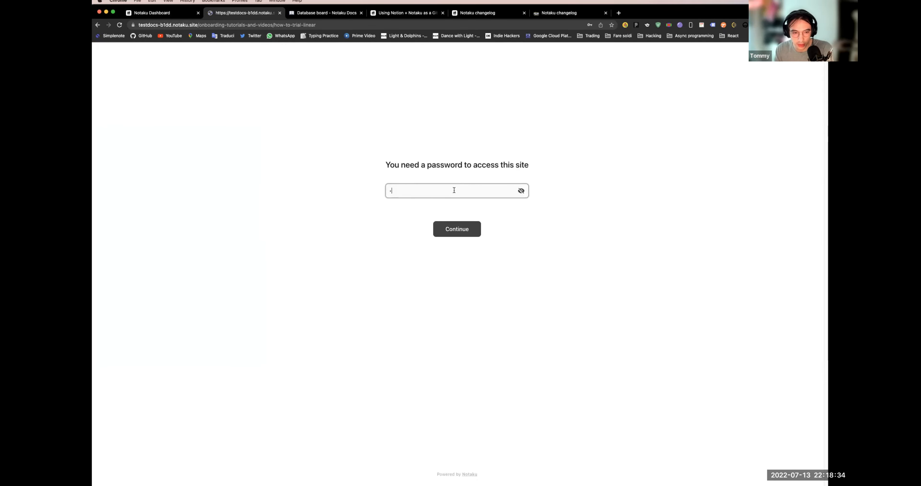
{"action": "left_click", "coordinate": [471, 228]}
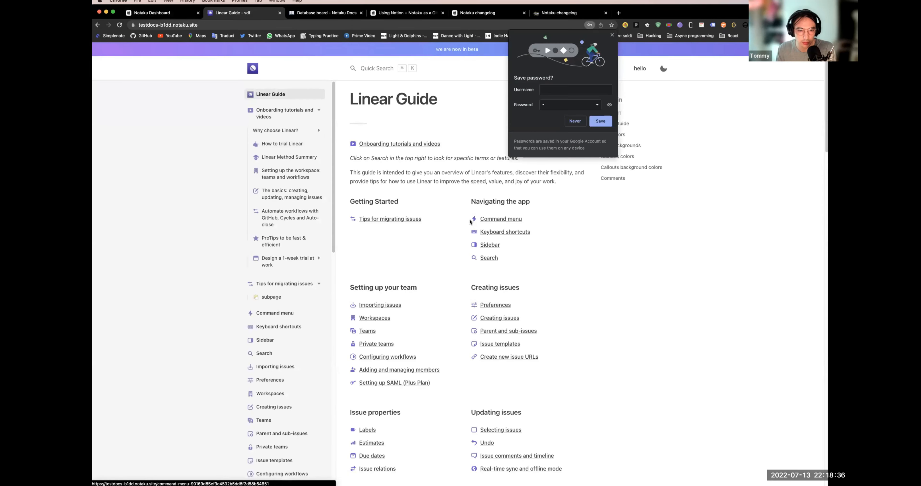
{"action": "left_click", "coordinate": [598, 121]}
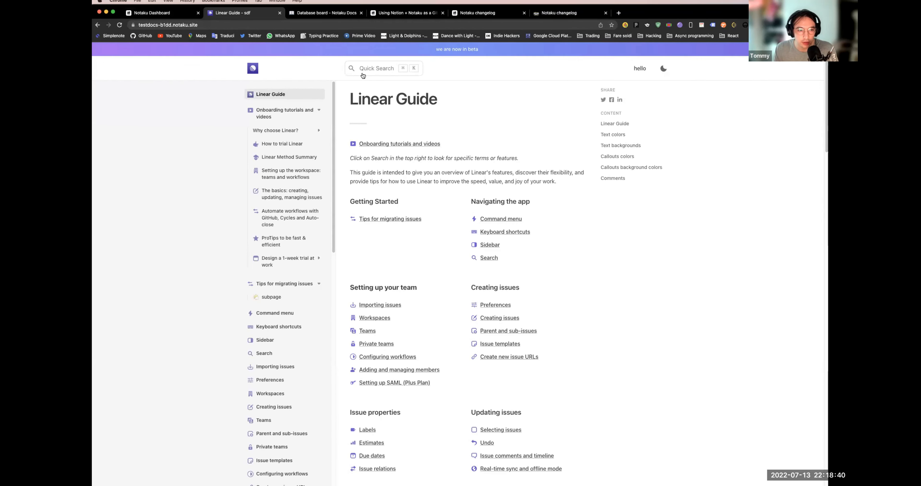
Step: Return to the dashboard, look over the site's settings, and open the site overview
{"action": "key", "text": "ctrl+shift+Tab"}
{"action": "scroll", "coordinate": [411, 243], "scroll_direction": "down", "scroll_amount": 3}
{"action": "scroll", "coordinate": [395, 259], "scroll_direction": "up", "scroll_amount": 3}
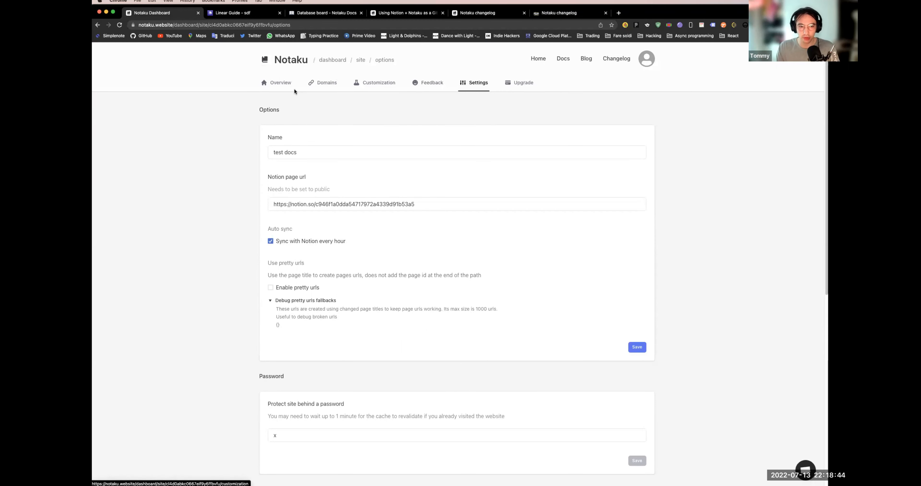
{"action": "left_click", "coordinate": [285, 83]}
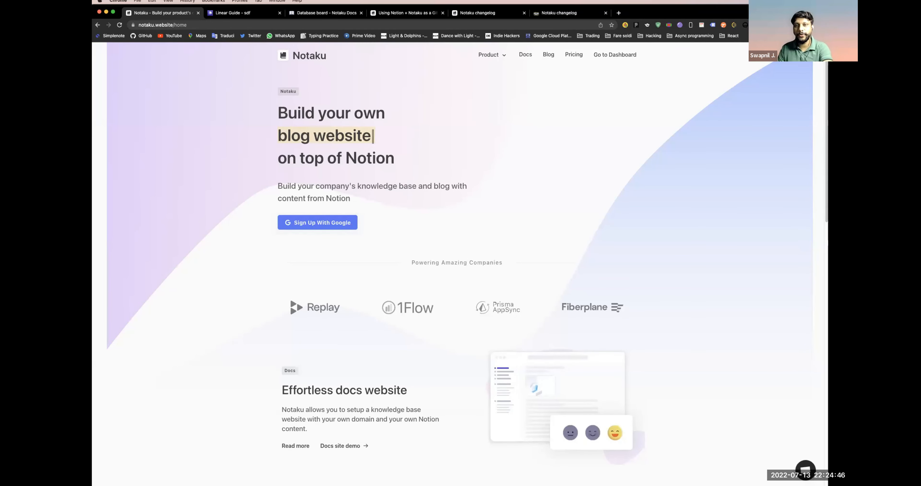
Step: Open the Docs product page from Notaku's home page
{"action": "left_click", "coordinate": [492, 54]}
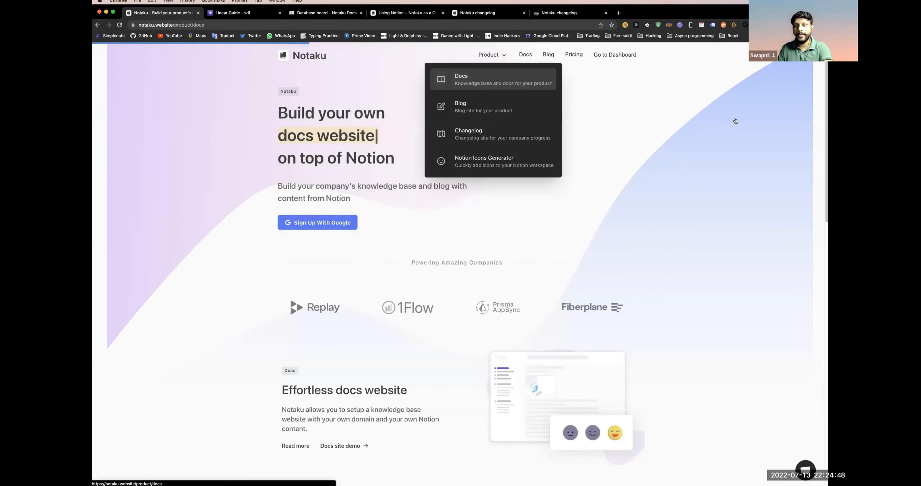
{"action": "left_click", "coordinate": [497, 79]}
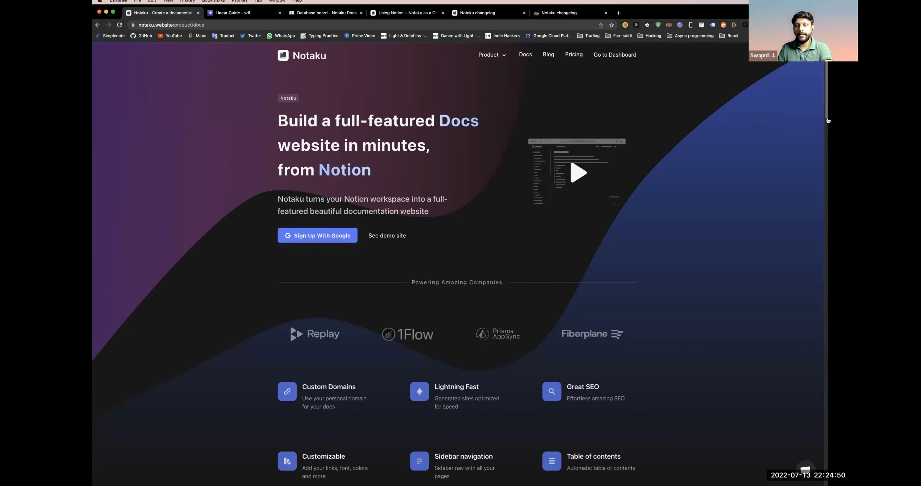